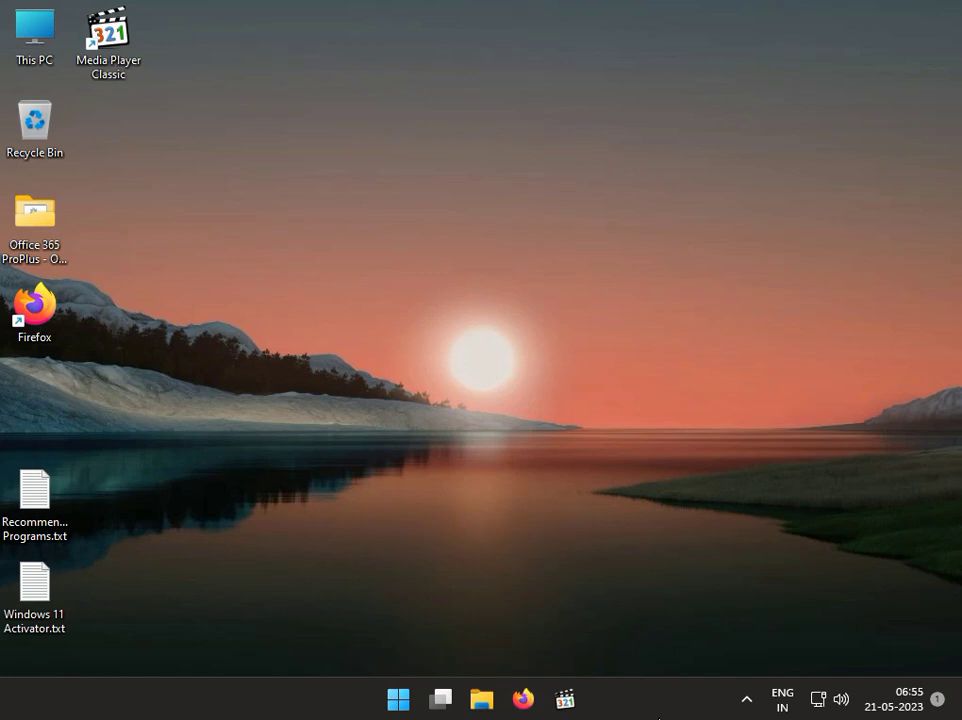
Step: Uninstall the Intel(R) PRO/1000 MT Desktop Adapter under Network adapters in Device Manager
{"action": "right_click", "coordinate": [407, 702]}
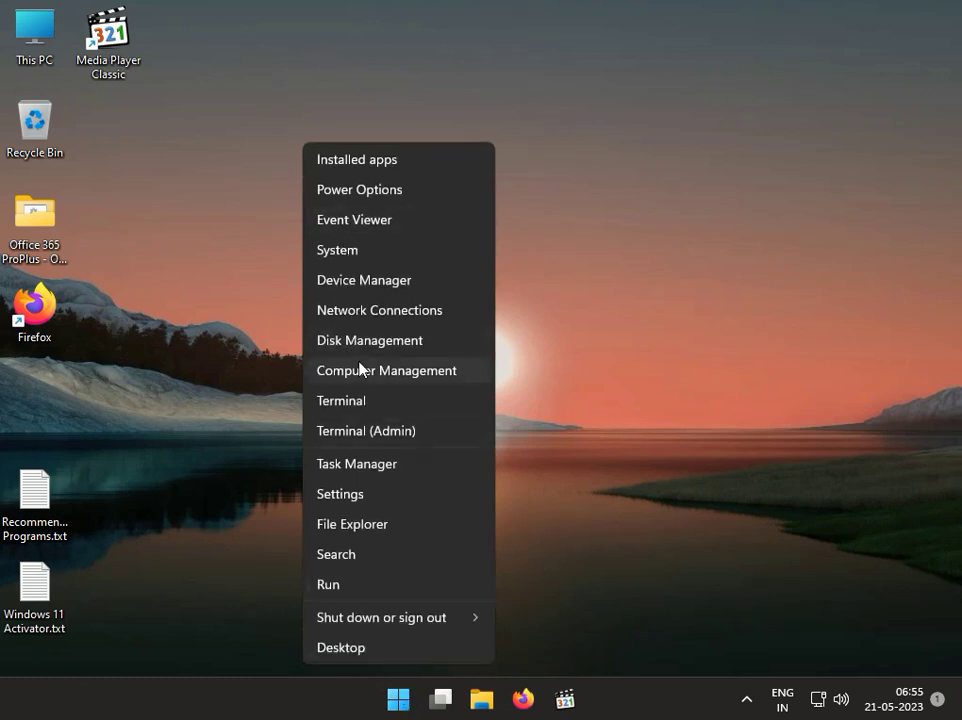
{"action": "left_click", "coordinate": [381, 288]}
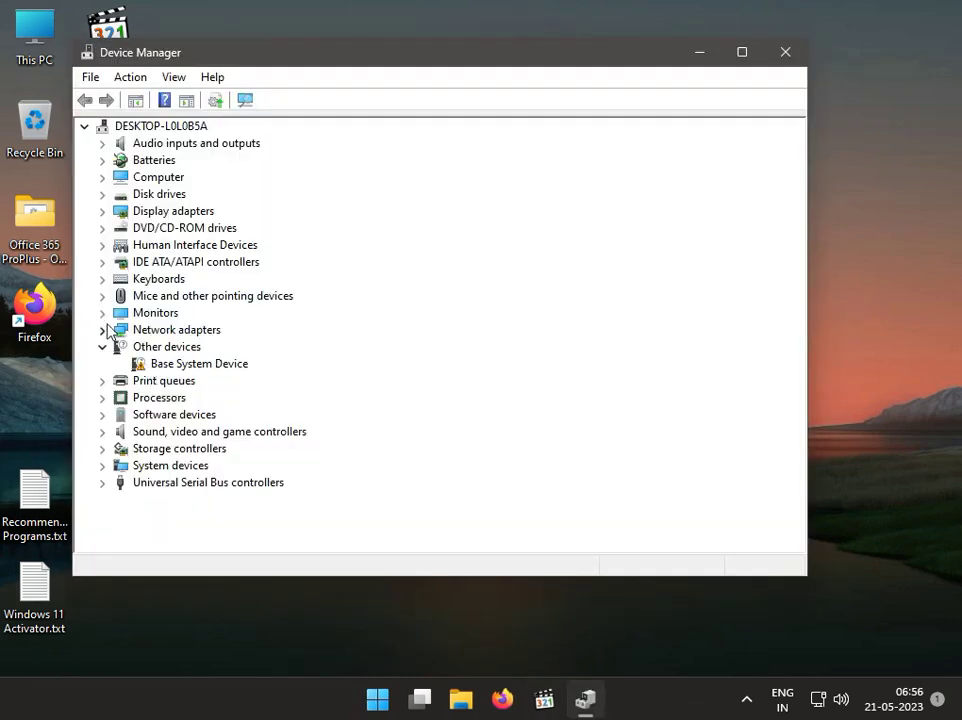
{"action": "left_click", "coordinate": [102, 330]}
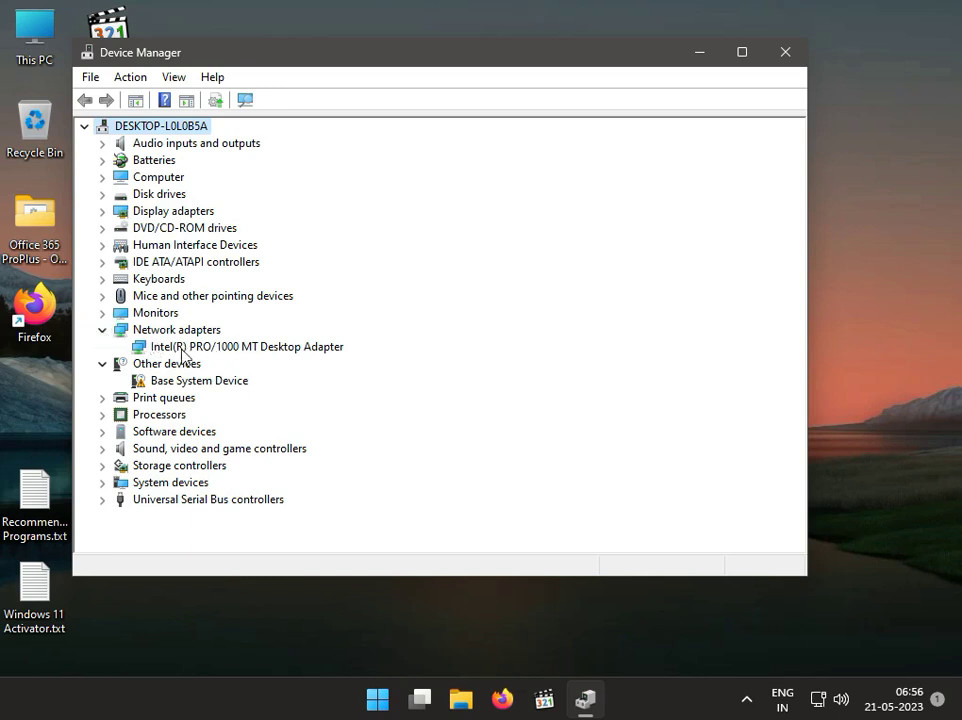
{"action": "right_click", "coordinate": [236, 352]}
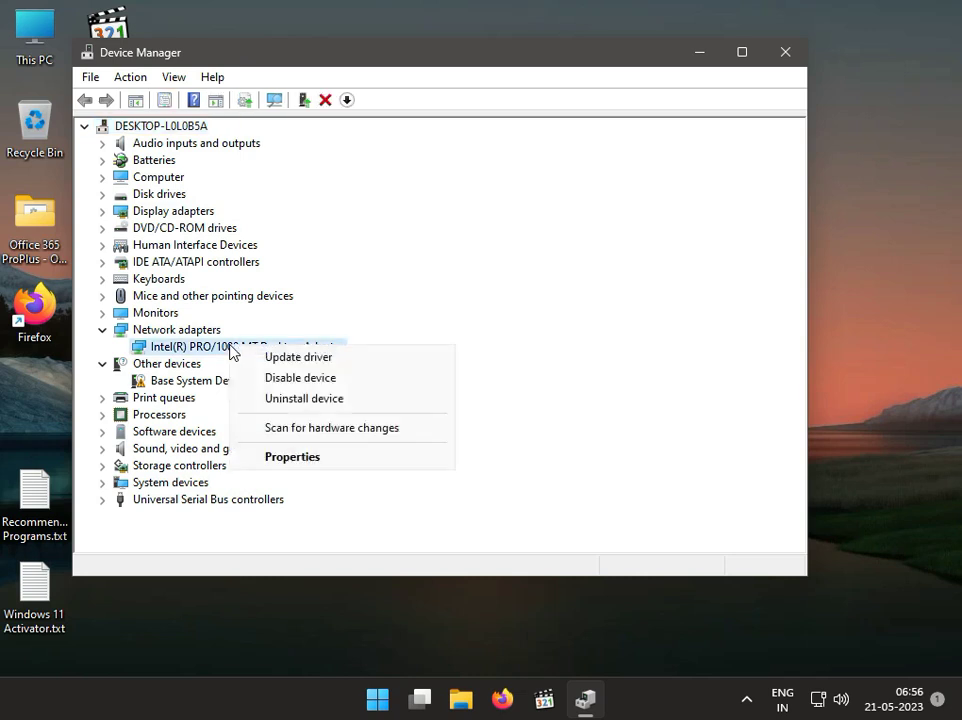
{"action": "left_click", "coordinate": [270, 398]}
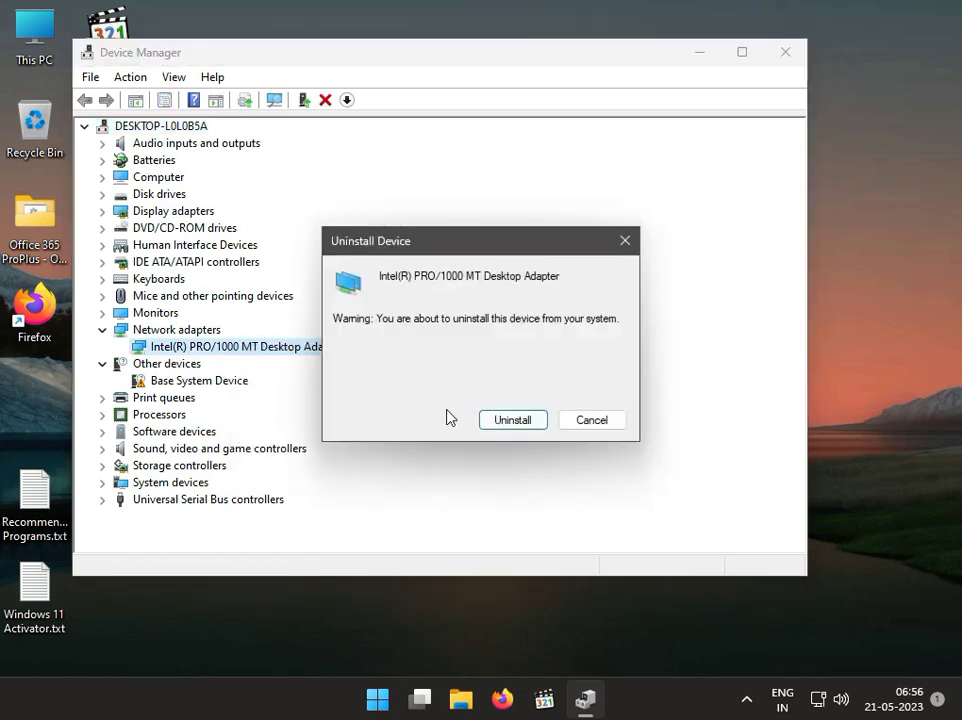
{"action": "left_click", "coordinate": [491, 416]}
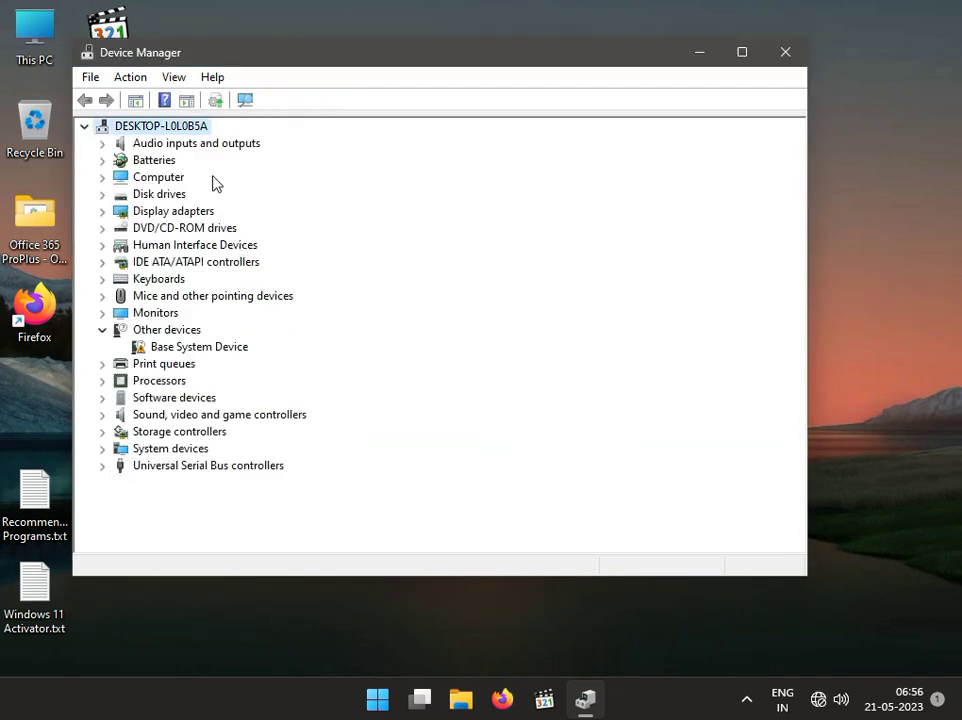
Step: Scan for hardware changes so the Intel network adapter is reinstalled
{"action": "left_click", "coordinate": [244, 101]}
{"action": "left_click", "coordinate": [244, 101]}
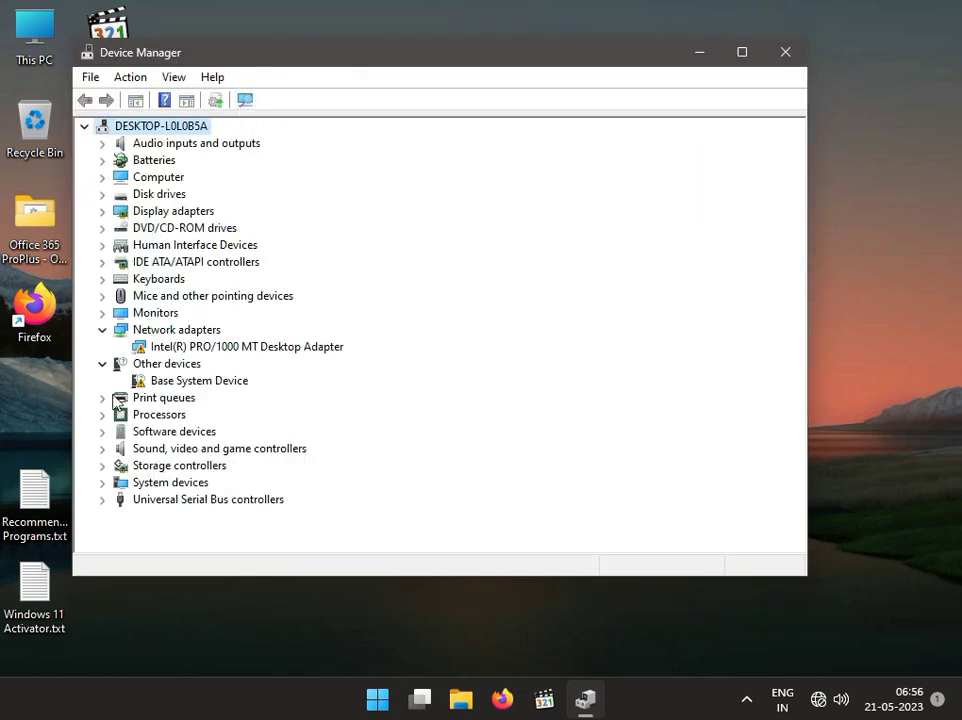
{"action": "left_click", "coordinate": [231, 350]}
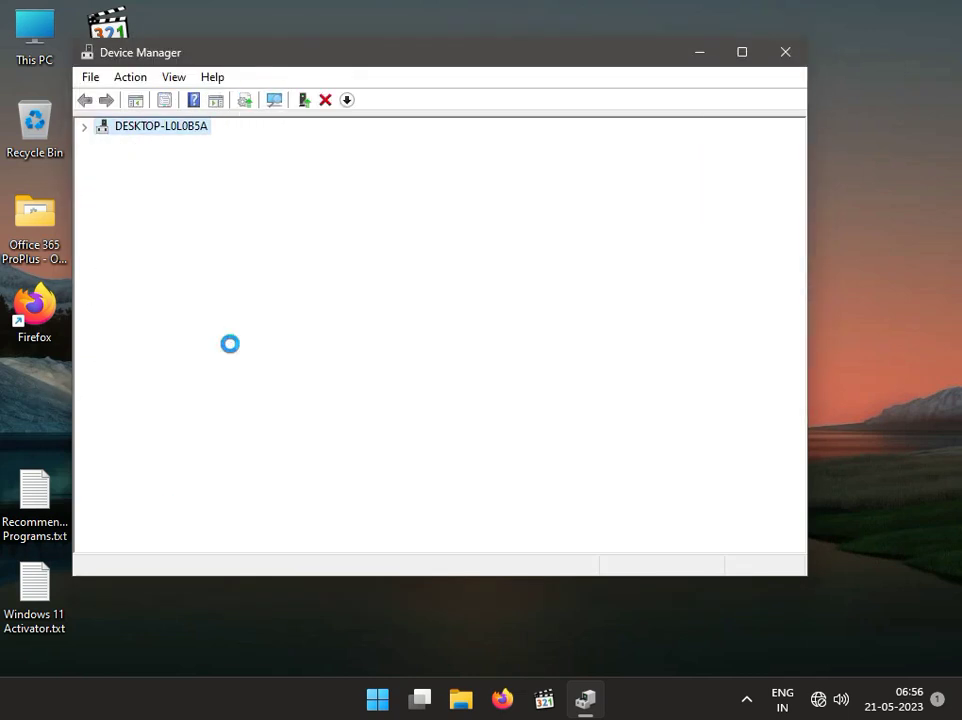
{"action": "right_click", "coordinate": [231, 348]}
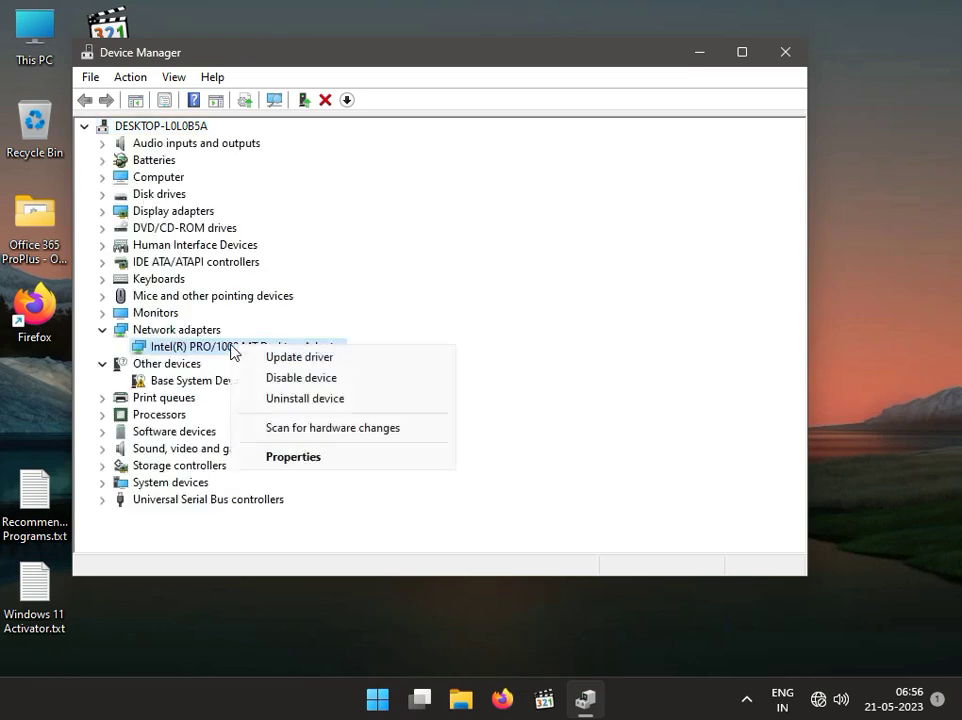
{"action": "left_click", "coordinate": [709, 353]}
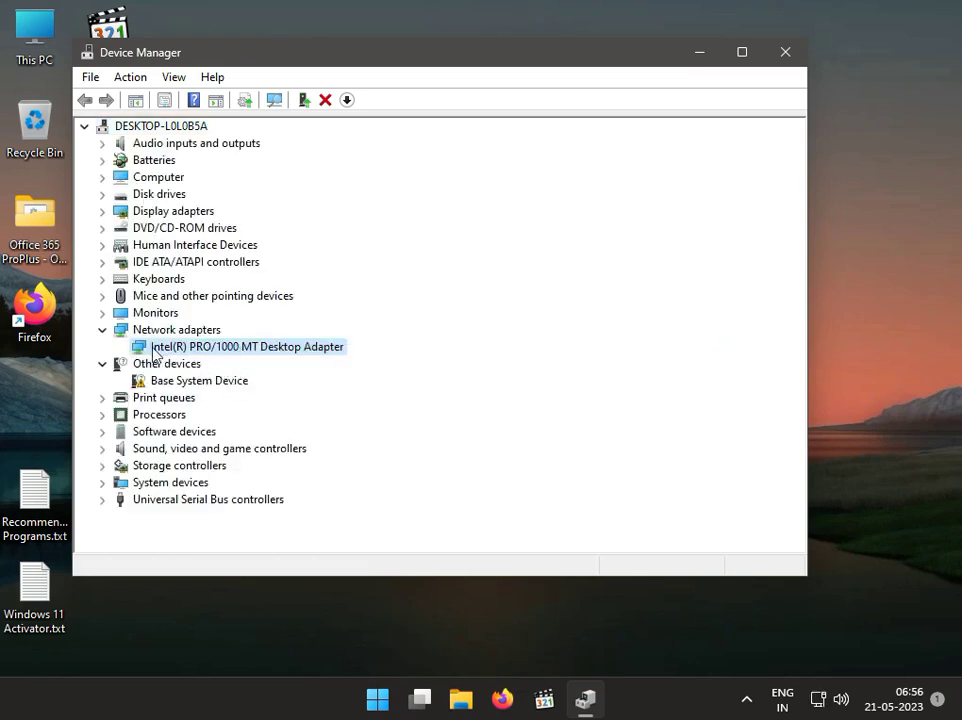
Step: Search automatically for an Intel adapter driver, confirm the best one is installed, and close Device Manager
{"action": "right_click", "coordinate": [217, 356]}
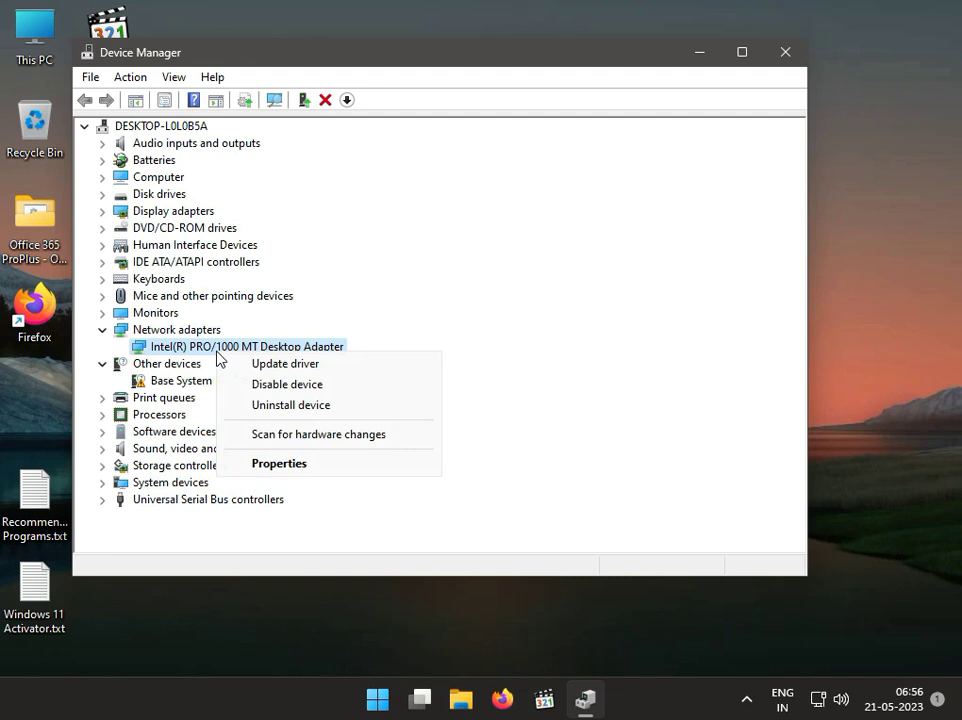
{"action": "left_click", "coordinate": [251, 362]}
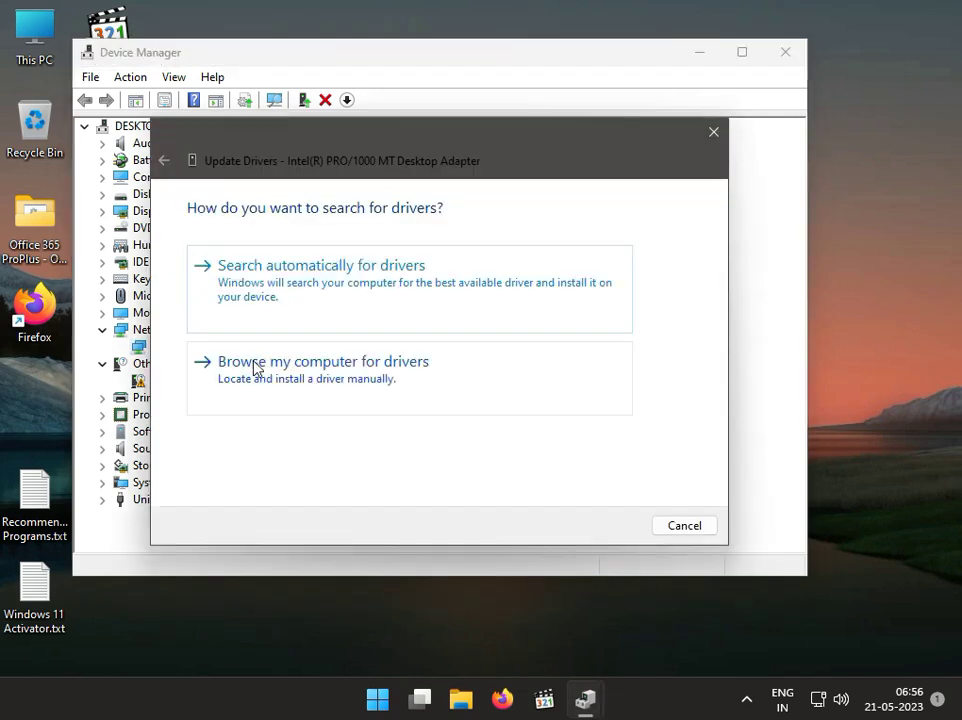
{"action": "left_click", "coordinate": [289, 296]}
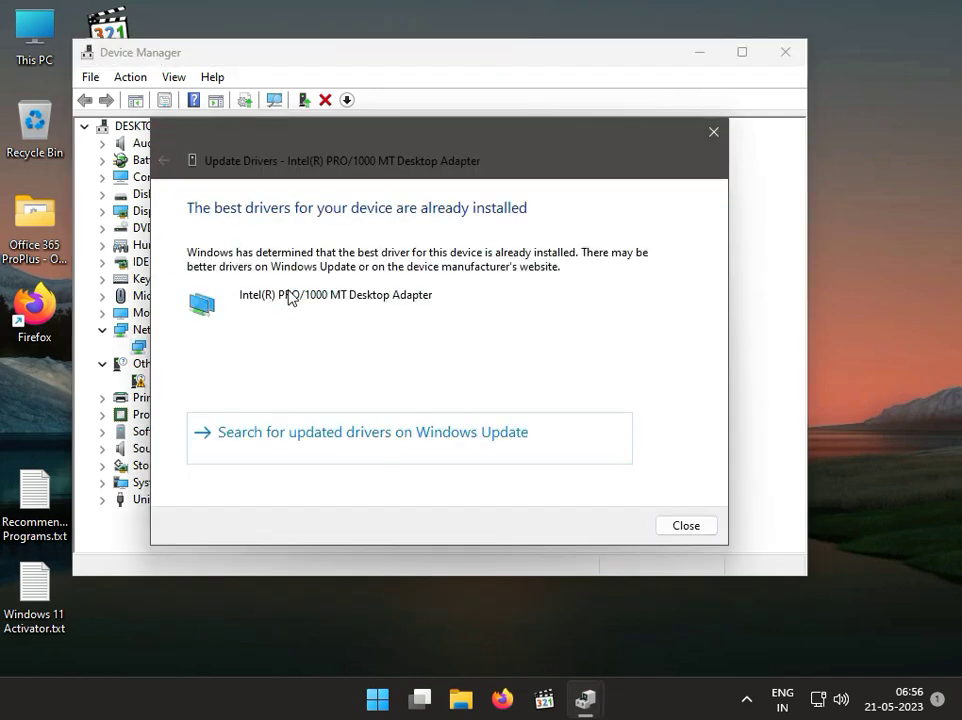
{"action": "left_click", "coordinate": [703, 527]}
{"action": "left_click", "coordinate": [783, 54]}
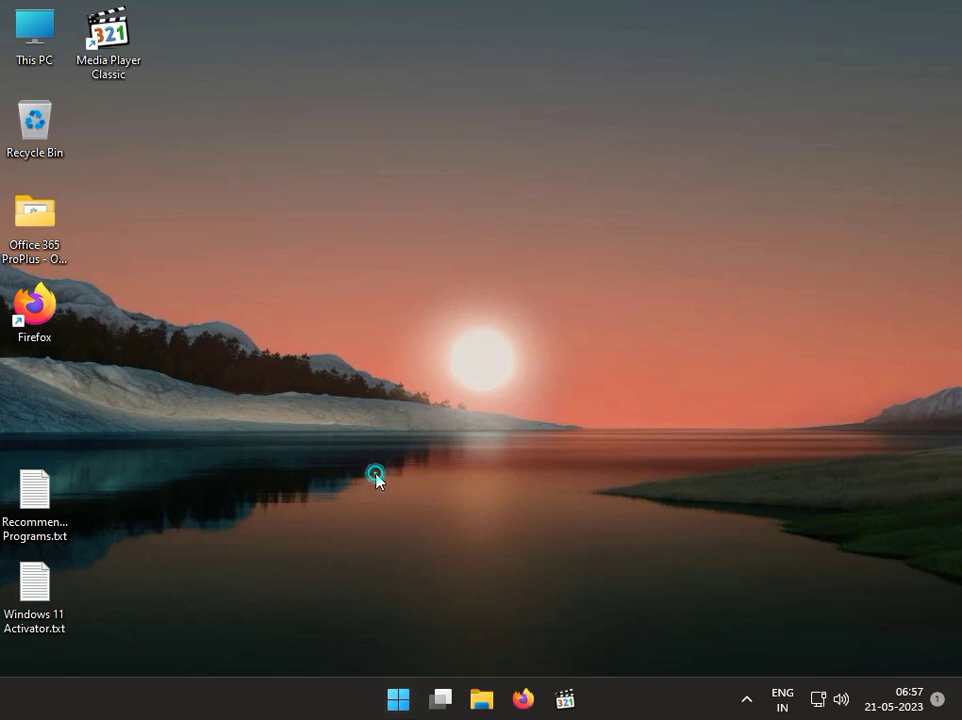
Step: Run msconfig from the Run box to launch System Configuration
{"action": "key", "text": "super+r"}
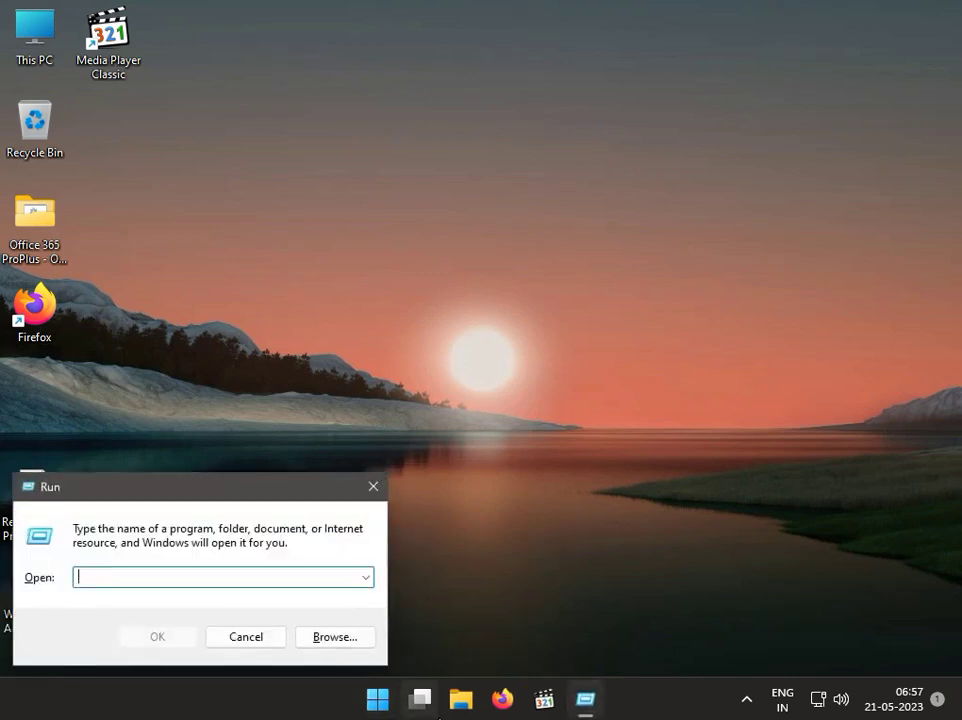
{"action": "mouse_move", "coordinate": [440, 699]}
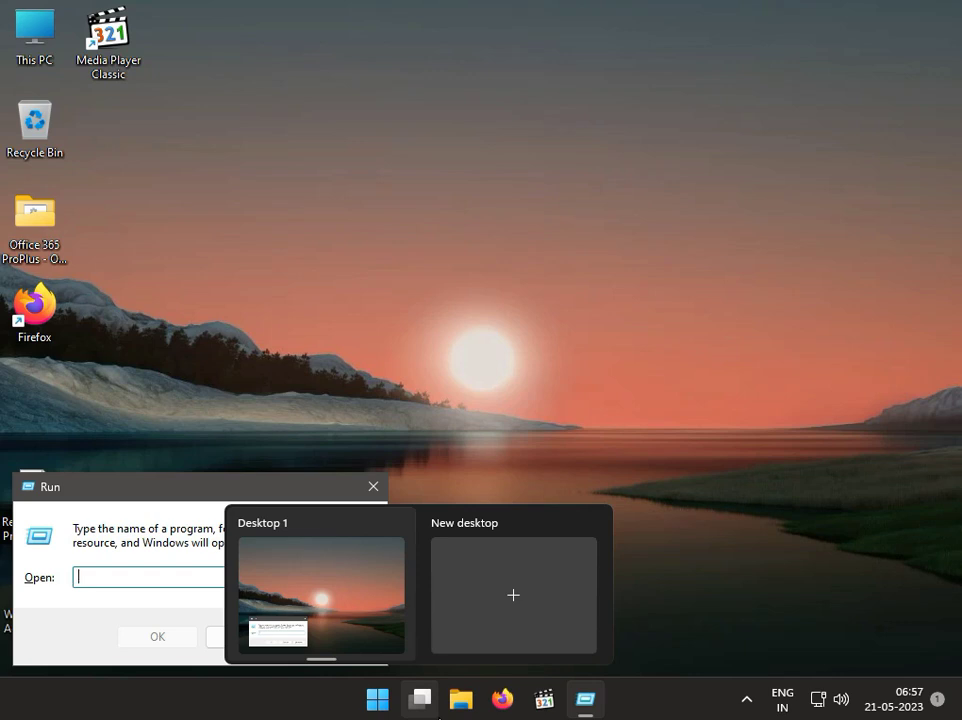
{"action": "left_click", "coordinate": [155, 576]}
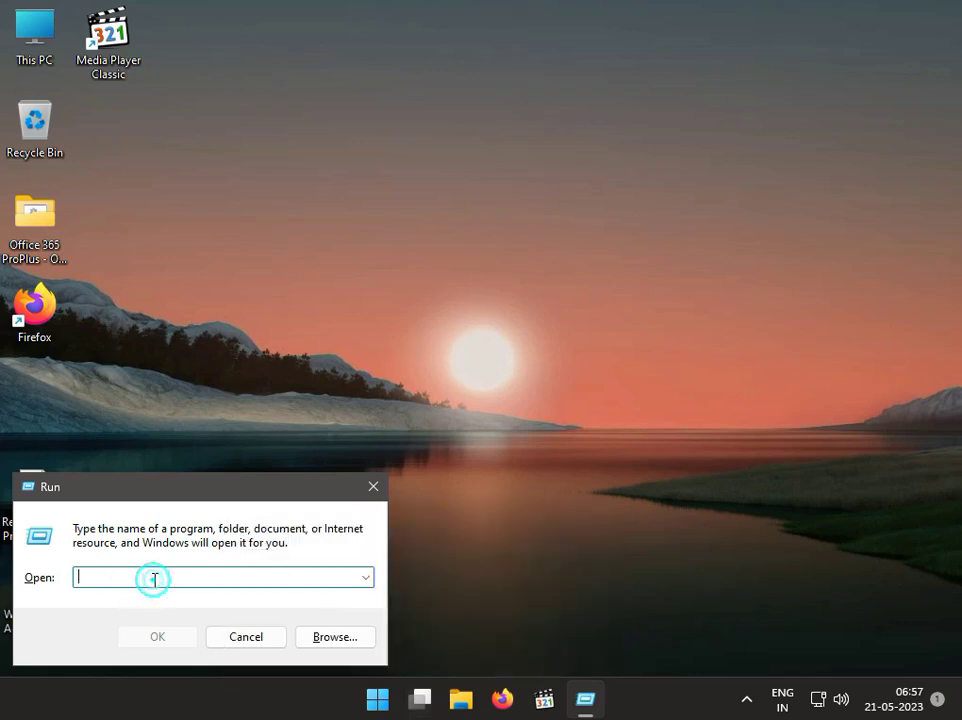
{"action": "type", "text": "mscon"}
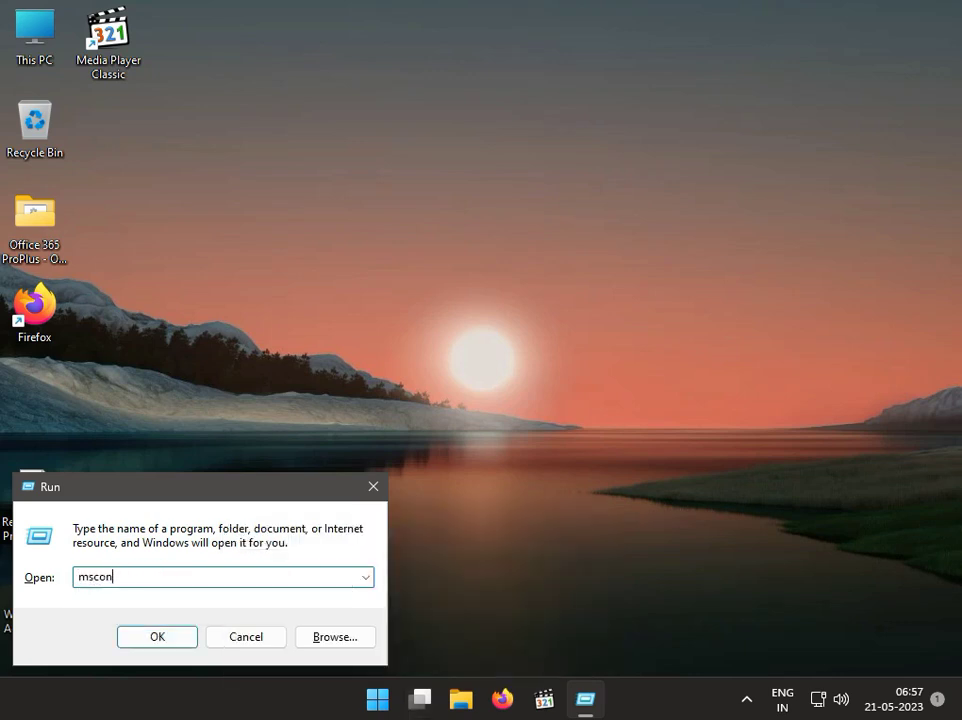
{"action": "type", "text": "fi"}
{"action": "type", "text": "g"}
{"action": "key", "text": "Return"}
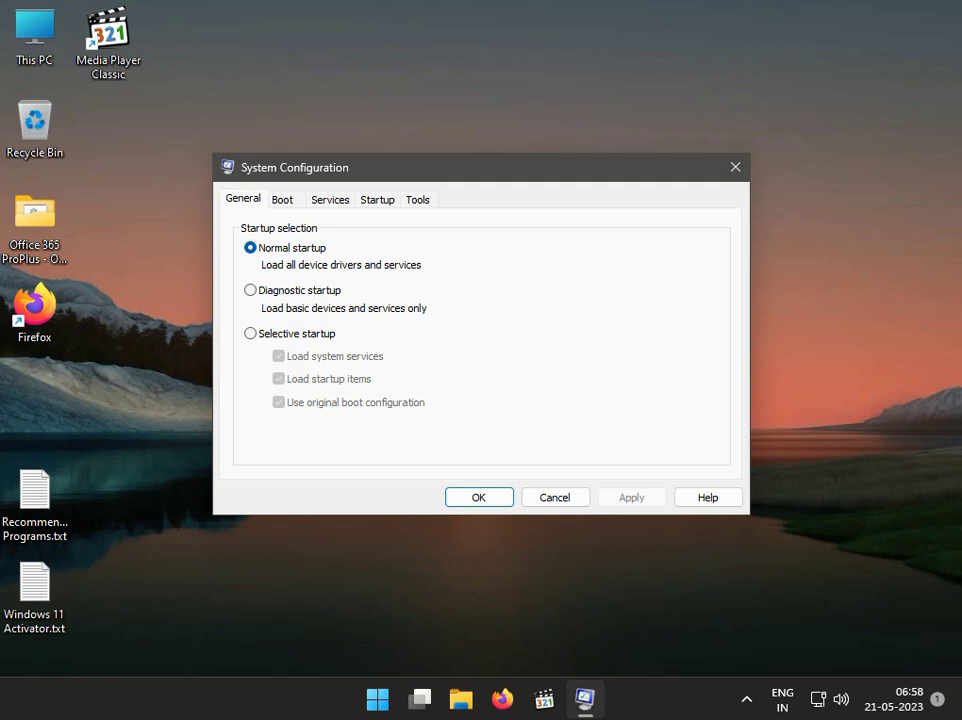
Step: Switch System Configuration to its Services tab
{"action": "left_click", "coordinate": [333, 199]}
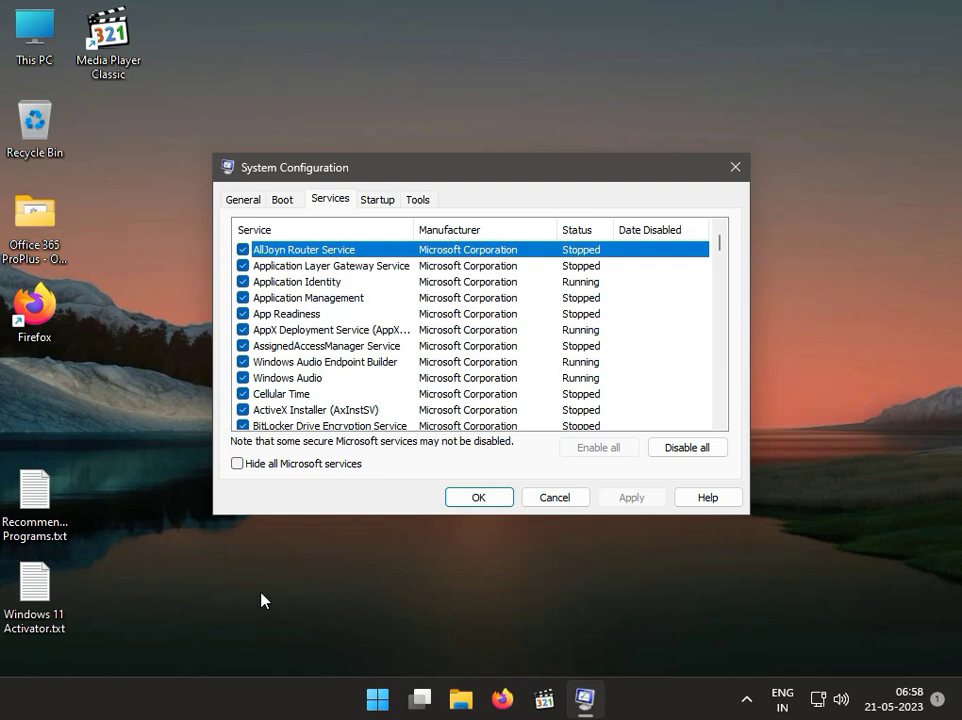
Step: Enter 'Atheros' in a new Run box and select the text
{"action": "key", "text": "super+r"}
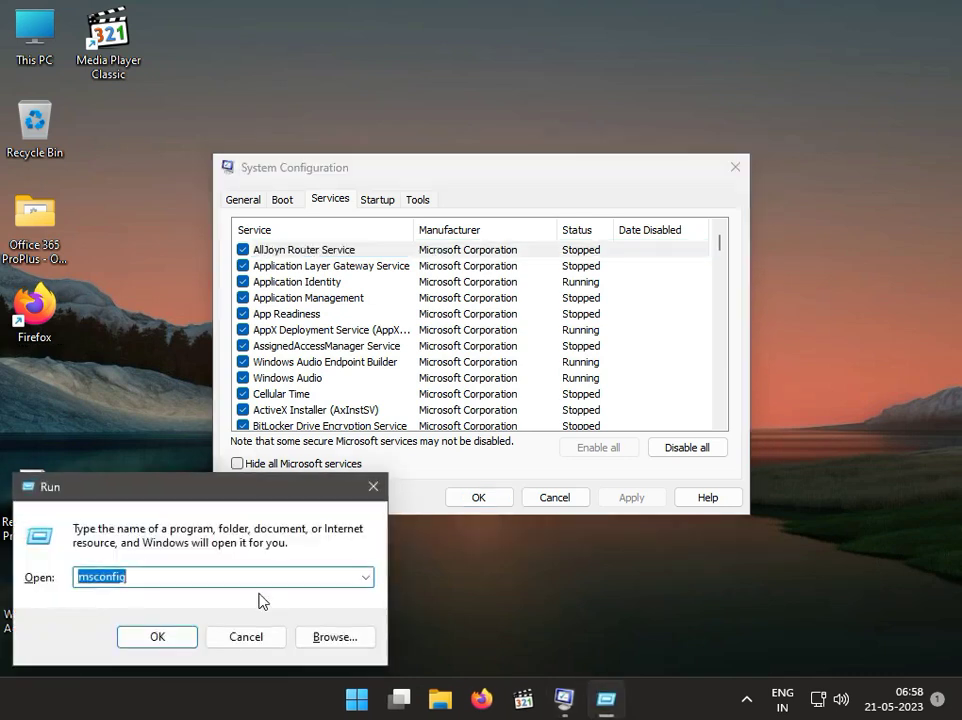
{"action": "type", "text": "Ath"}
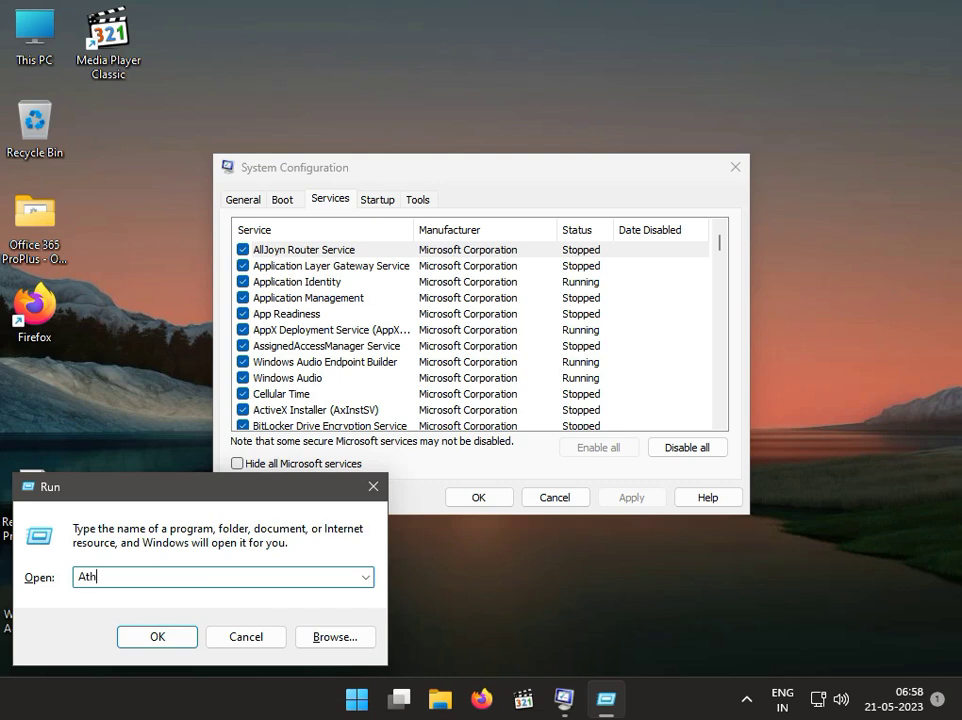
{"action": "type", "text": "e"}
{"action": "type", "text": "ro"}
{"action": "type", "text": "s"}
{"action": "left_click_drag", "start_coordinate": [121, 577], "coordinate": [72, 578]}
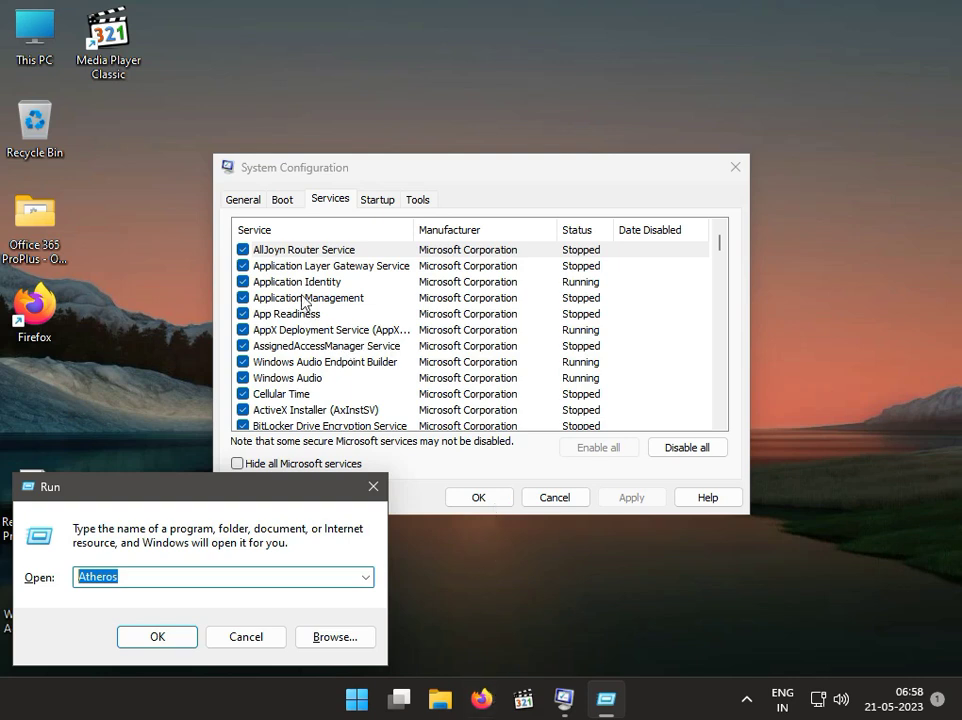
Step: Scroll through the full list of services in System Configuration
{"action": "left_click", "coordinate": [297, 283]}
{"action": "scroll", "coordinate": [300, 298], "scroll_direction": "down", "scroll_amount": 1}
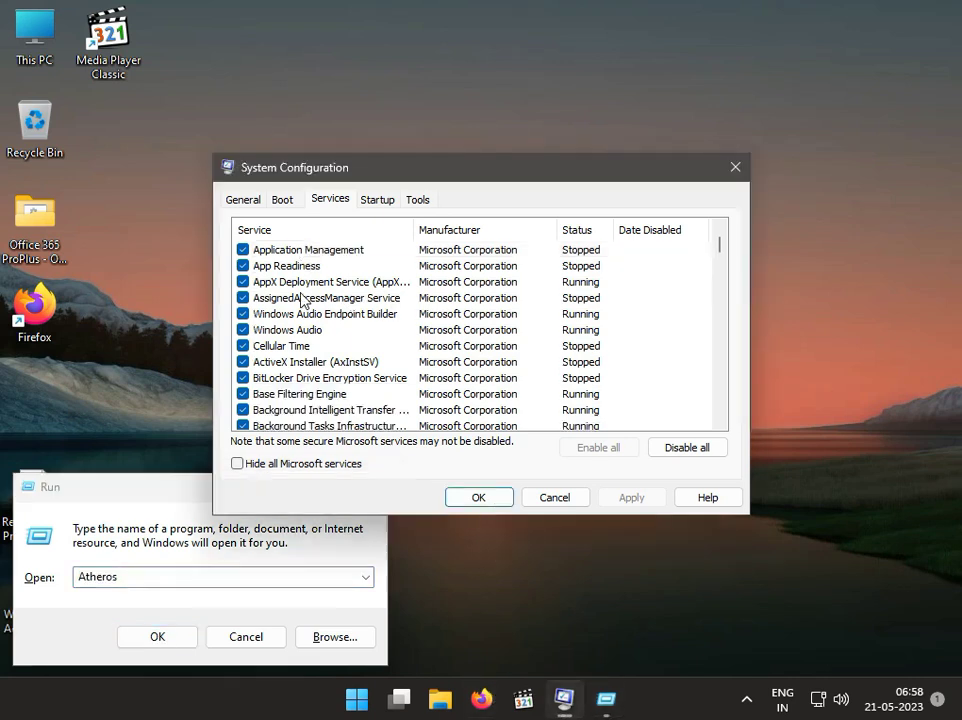
{"action": "scroll", "coordinate": [302, 300], "scroll_direction": "up", "scroll_amount": 1}
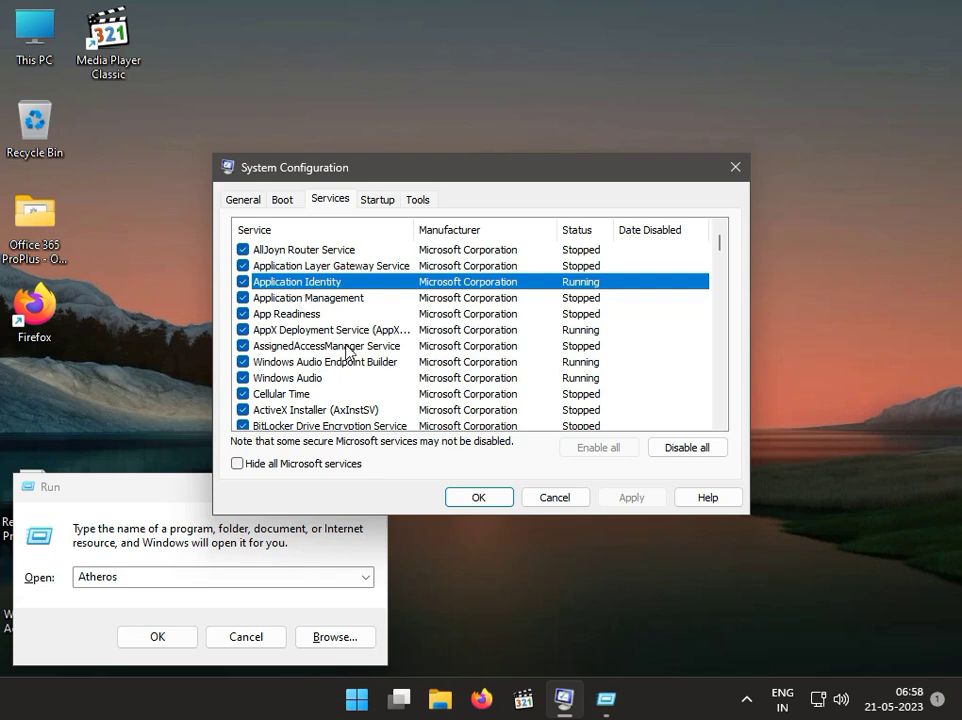
{"action": "scroll", "coordinate": [297, 318], "scroll_direction": "down", "scroll_amount": 1}
{"action": "scroll", "coordinate": [297, 318], "scroll_direction": "down", "scroll_amount": 3}
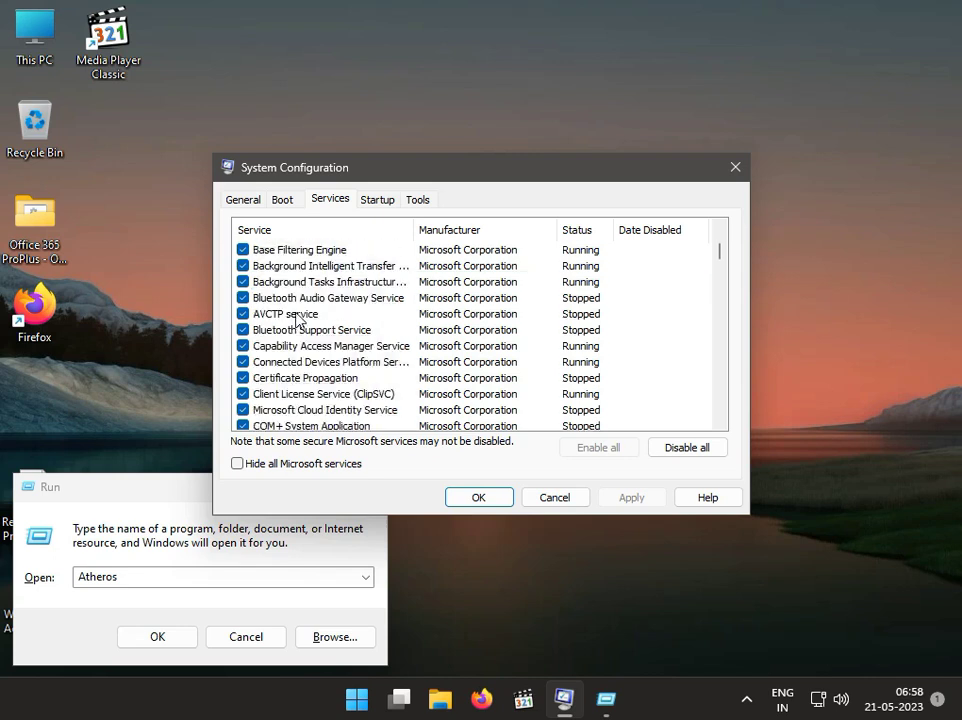
{"action": "scroll", "coordinate": [297, 318], "scroll_direction": "down", "scroll_amount": 1}
{"action": "scroll", "coordinate": [297, 318], "scroll_direction": "down", "scroll_amount": 3}
{"action": "scroll", "coordinate": [297, 318], "scroll_direction": "down", "scroll_amount": 3}
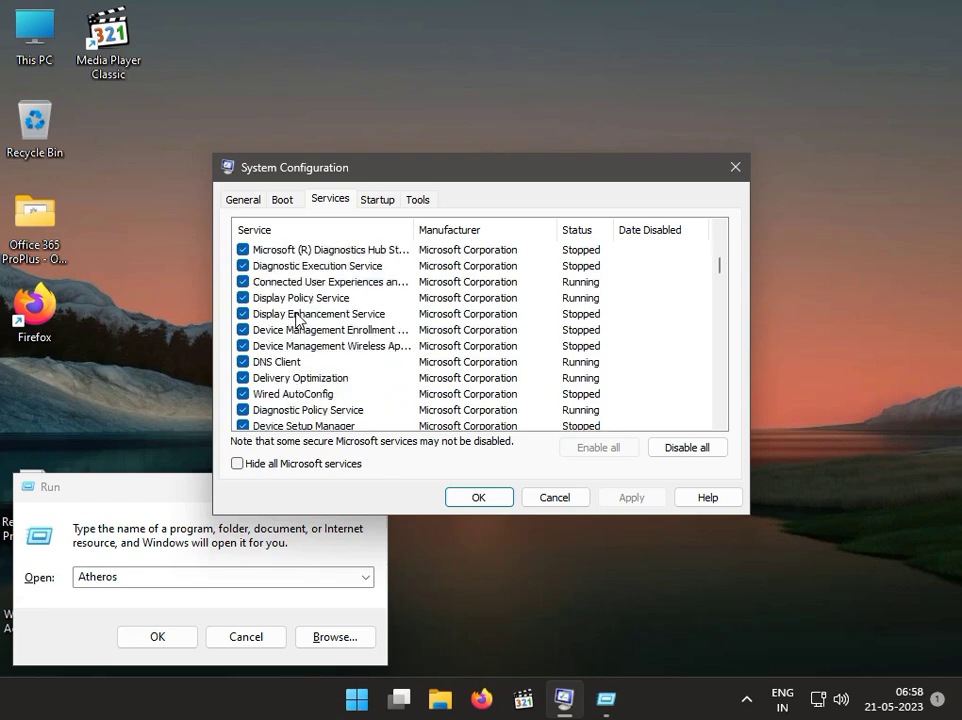
{"action": "scroll", "coordinate": [297, 318], "scroll_direction": "down", "scroll_amount": 3}
{"action": "scroll", "coordinate": [297, 318], "scroll_direction": "down", "scroll_amount": 3}
{"action": "scroll", "coordinate": [297, 318], "scroll_direction": "down", "scroll_amount": 5}
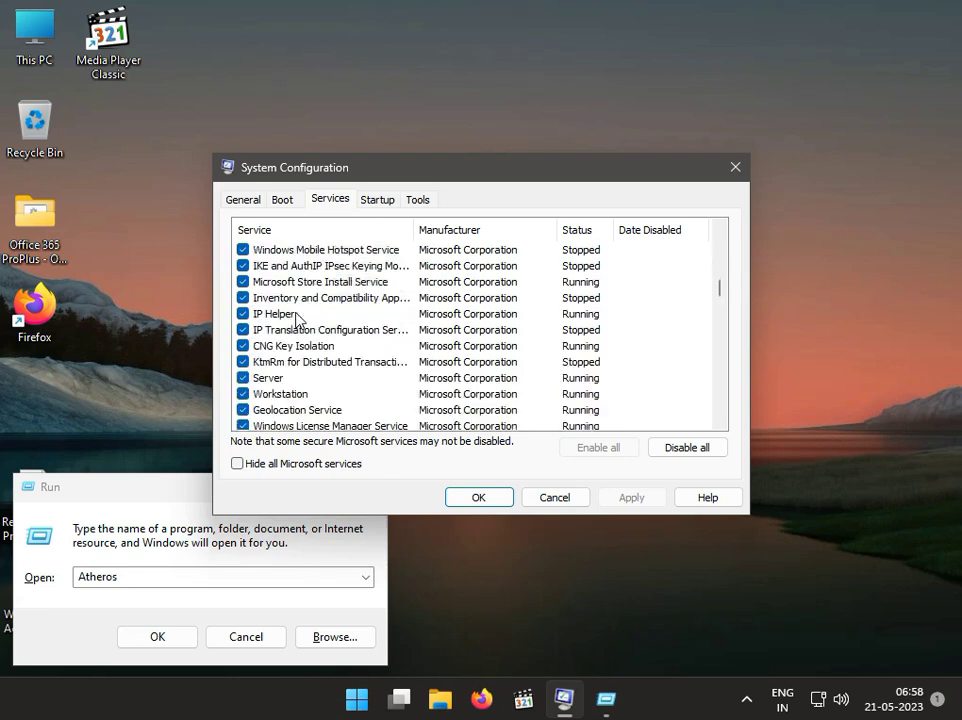
{"action": "scroll", "coordinate": [297, 318], "scroll_direction": "up", "scroll_amount": 3}
{"action": "scroll", "coordinate": [297, 318], "scroll_direction": "up", "scroll_amount": 2}
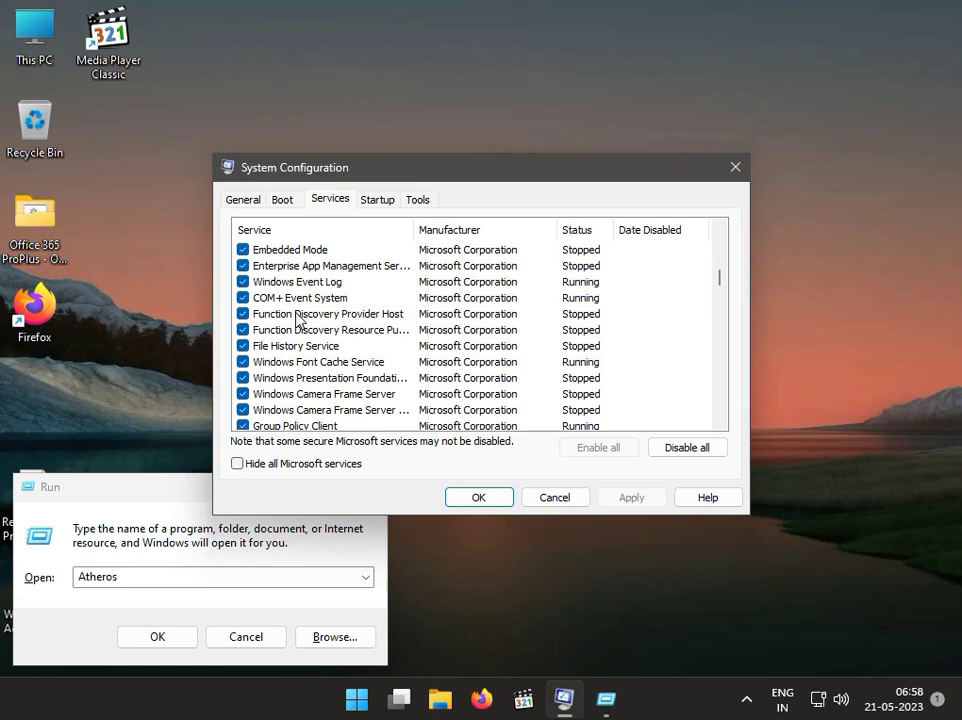
{"action": "scroll", "coordinate": [297, 318], "scroll_direction": "down", "scroll_amount": 5}
{"action": "scroll", "coordinate": [297, 318], "scroll_direction": "down", "scroll_amount": 3}
{"action": "scroll", "coordinate": [297, 318], "scroll_direction": "down", "scroll_amount": 3}
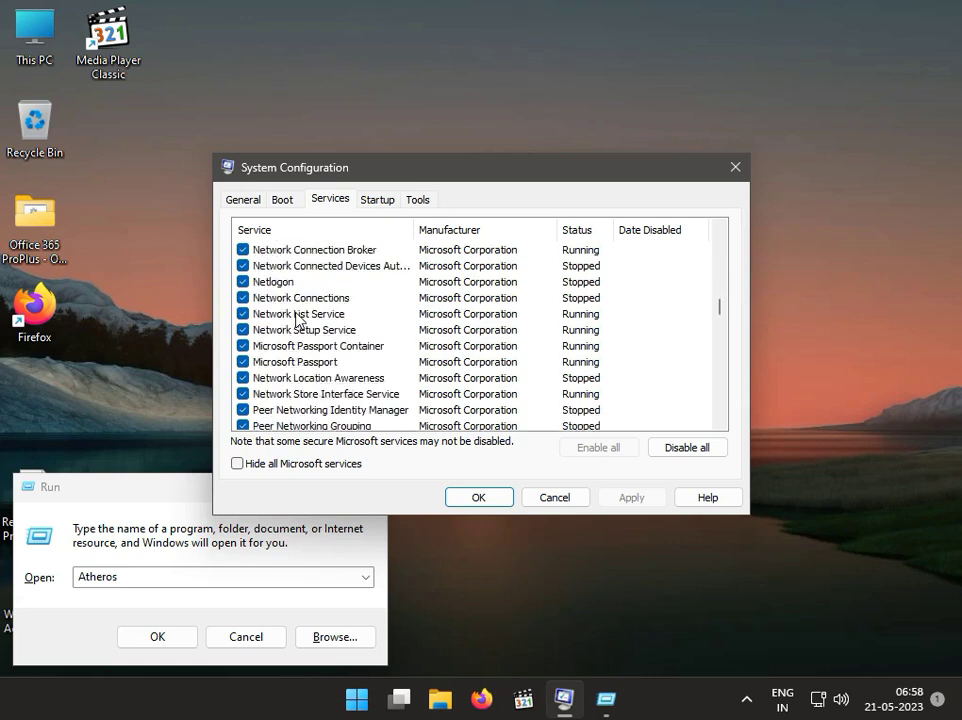
{"action": "scroll", "coordinate": [297, 318], "scroll_direction": "down", "scroll_amount": 3}
{"action": "scroll", "coordinate": [297, 318], "scroll_direction": "down", "scroll_amount": 3}
{"action": "scroll", "coordinate": [297, 318], "scroll_direction": "down", "scroll_amount": 3}
{"action": "scroll", "coordinate": [297, 318], "scroll_direction": "down", "scroll_amount": 3}
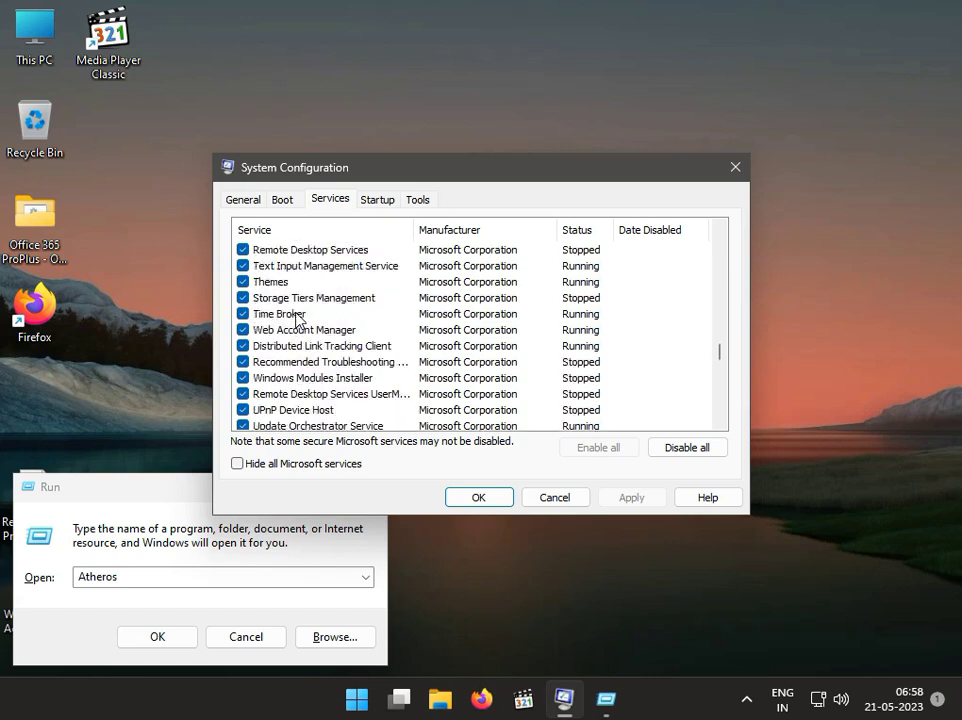
{"action": "scroll", "coordinate": [297, 318], "scroll_direction": "down", "scroll_amount": 1}
{"action": "scroll", "coordinate": [297, 318], "scroll_direction": "down", "scroll_amount": 3}
{"action": "scroll", "coordinate": [297, 318], "scroll_direction": "down", "scroll_amount": 3}
{"action": "scroll", "coordinate": [297, 318], "scroll_direction": "down", "scroll_amount": 3}
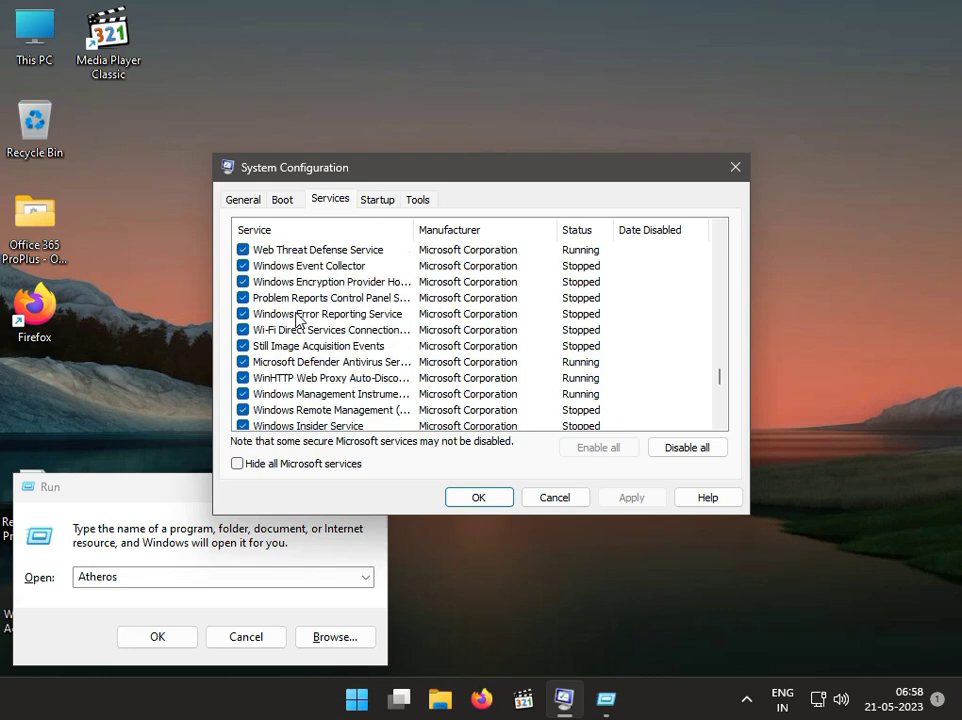
{"action": "scroll", "coordinate": [297, 318], "scroll_direction": "down", "scroll_amount": 2}
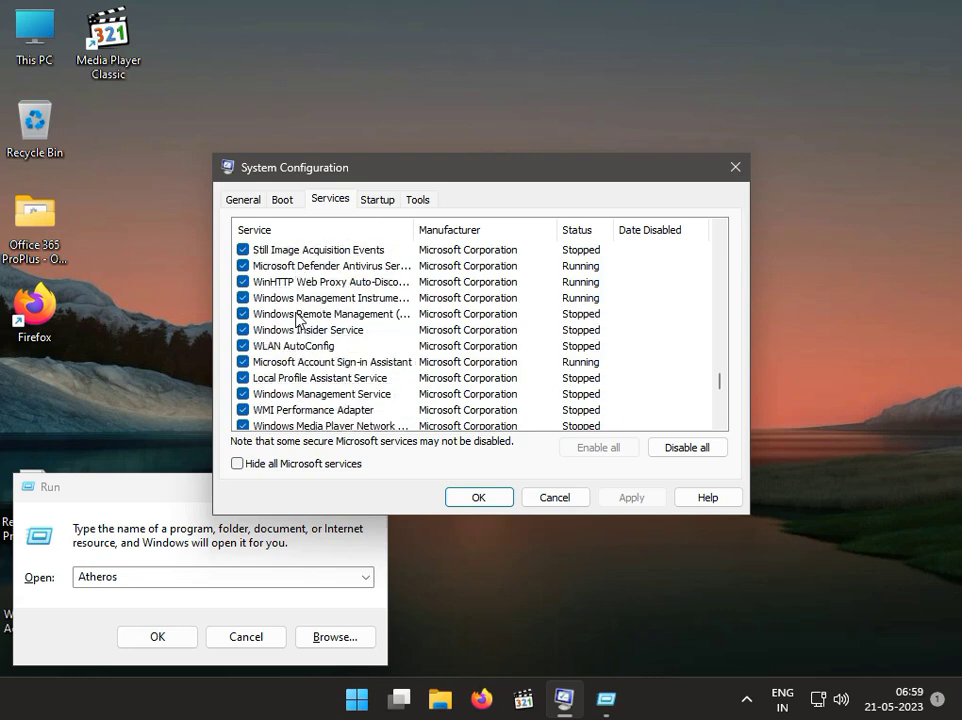
{"action": "scroll", "coordinate": [297, 318], "scroll_direction": "down", "scroll_amount": 2}
{"action": "scroll", "coordinate": [297, 318], "scroll_direction": "down", "scroll_amount": 2}
{"action": "scroll", "coordinate": [297, 318], "scroll_direction": "down", "scroll_amount": 3}
{"action": "scroll", "coordinate": [297, 318], "scroll_direction": "down", "scroll_amount": 4}
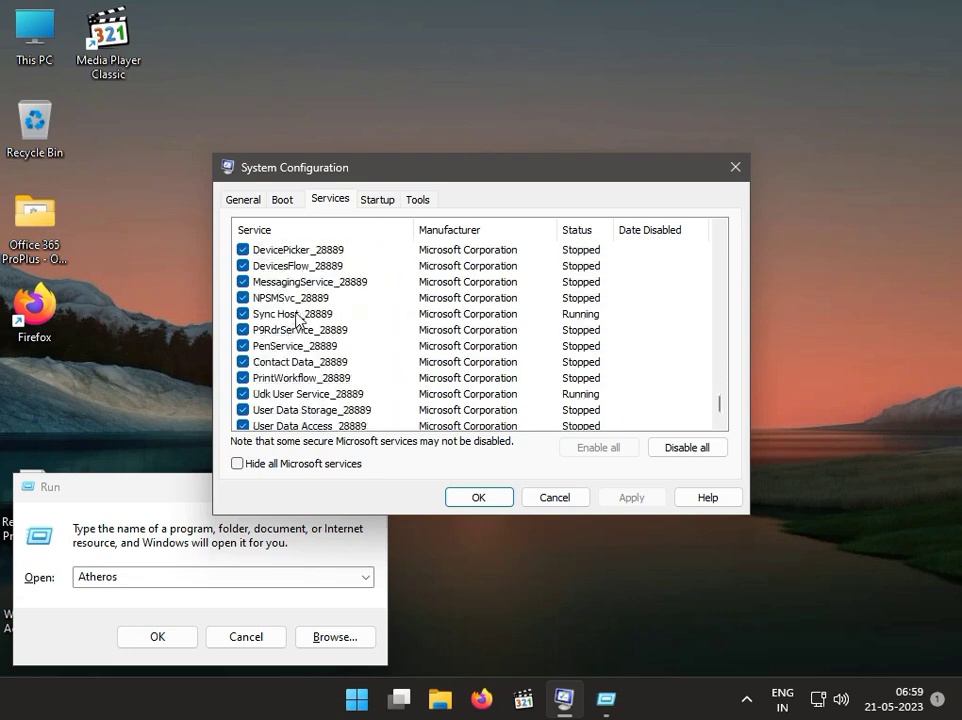
{"action": "scroll", "coordinate": [297, 318], "scroll_direction": "down", "scroll_amount": 1}
{"action": "scroll", "coordinate": [297, 318], "scroll_direction": "up", "scroll_amount": 5}
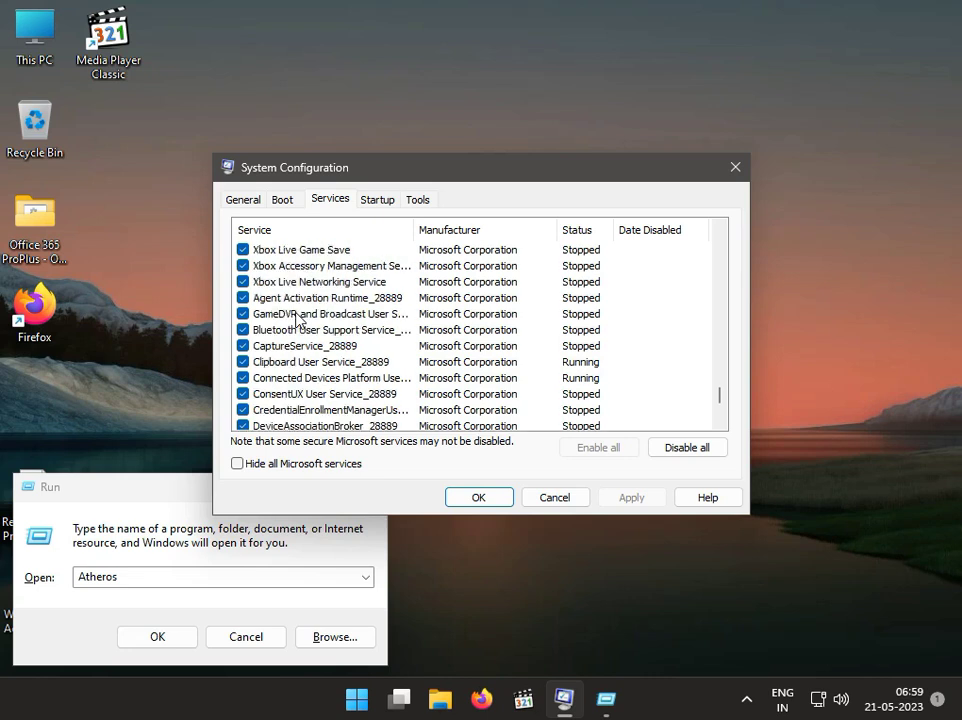
{"action": "scroll", "coordinate": [297, 316], "scroll_direction": "up", "scroll_amount": 5}
{"action": "scroll", "coordinate": [297, 316], "scroll_direction": "up", "scroll_amount": 5}
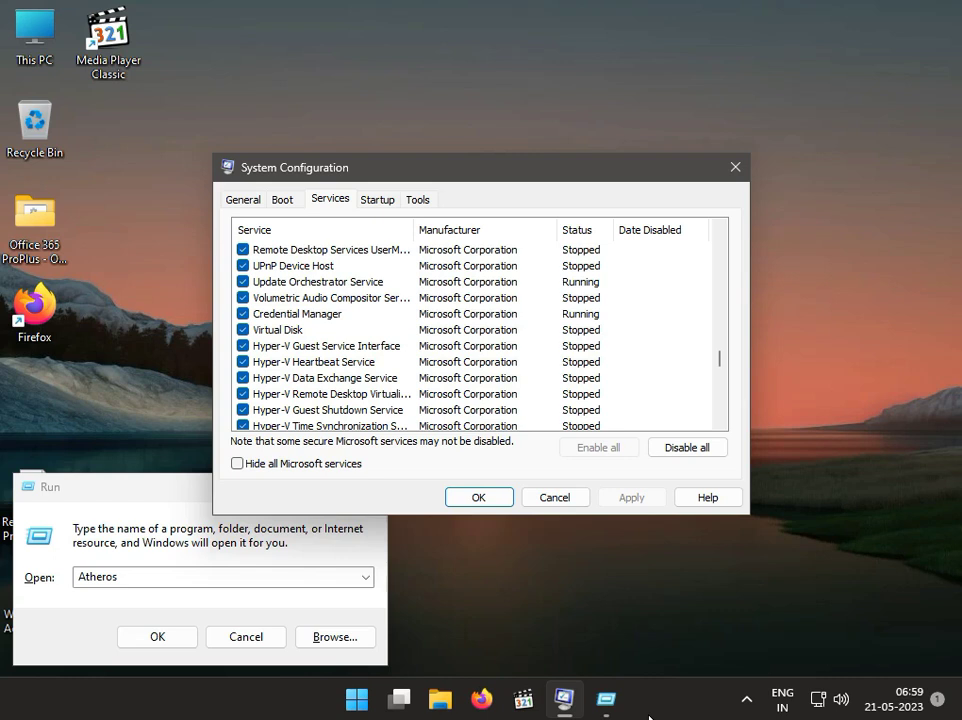
Step: Untick and re-tick Virtual Disk, apply with OK, and exit without restarting
{"action": "left_click", "coordinate": [243, 330]}
{"action": "left_click", "coordinate": [640, 499]}
{"action": "left_click", "coordinate": [478, 500]}
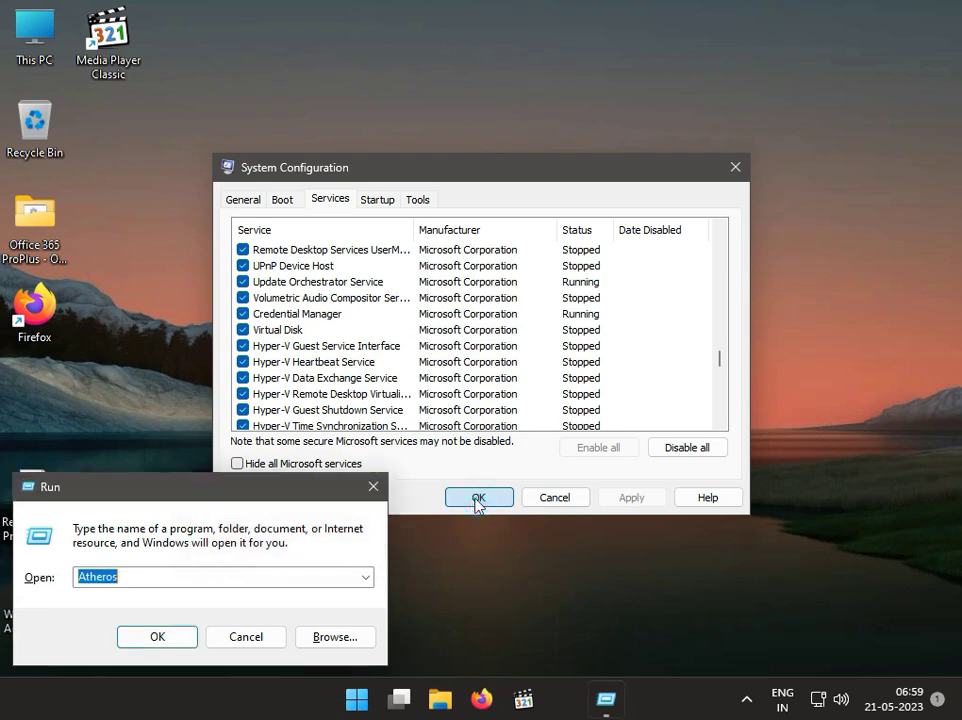
{"action": "left_click", "coordinate": [373, 487]}
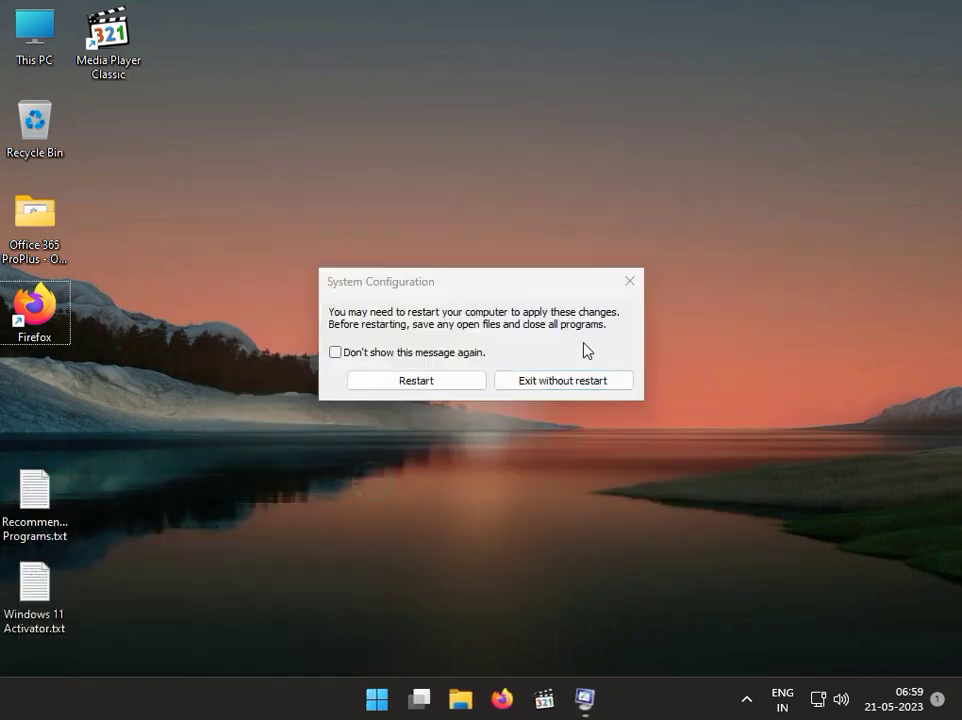
{"action": "left_click", "coordinate": [634, 285]}
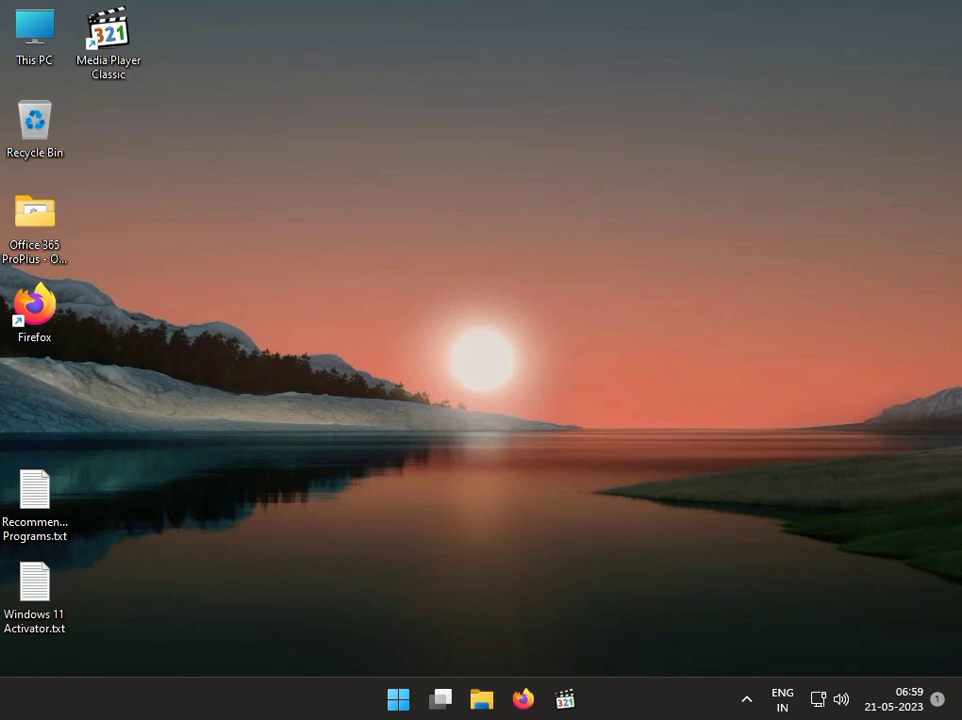
Step: Search 'cont' from Start and launch Control Panel
{"action": "left_click", "coordinate": [398, 699]}
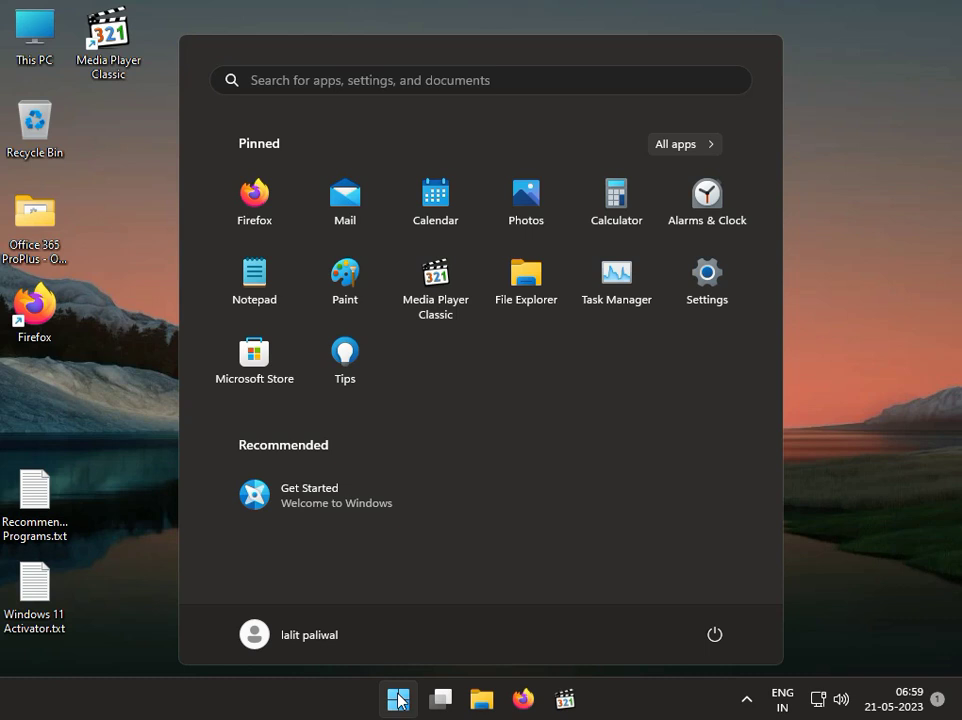
{"action": "type", "text": "cont"}
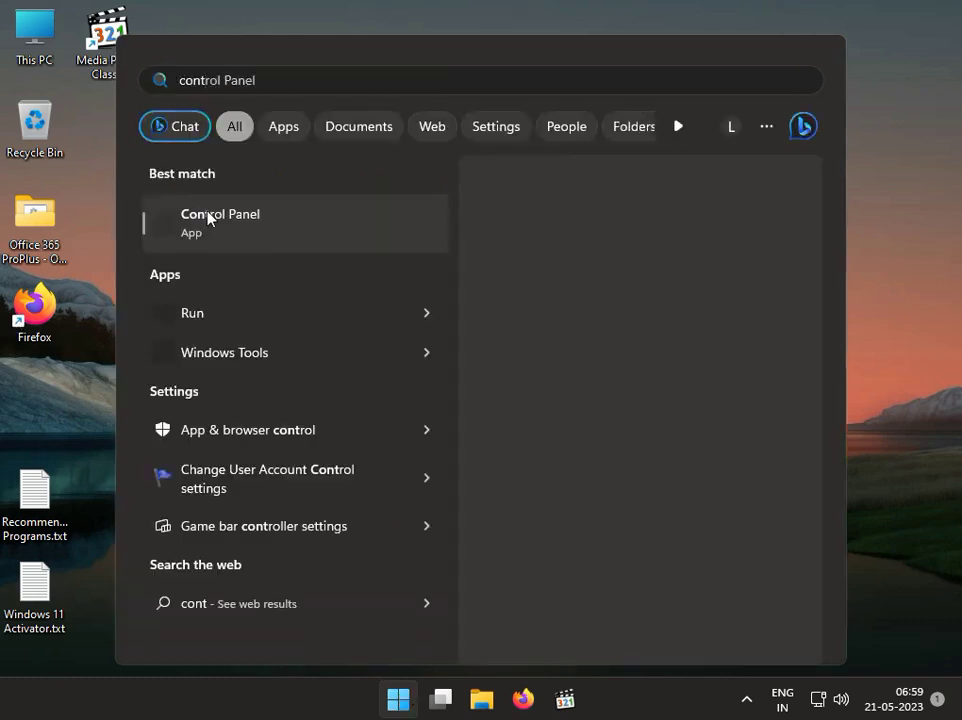
{"action": "left_click", "coordinate": [208, 217]}
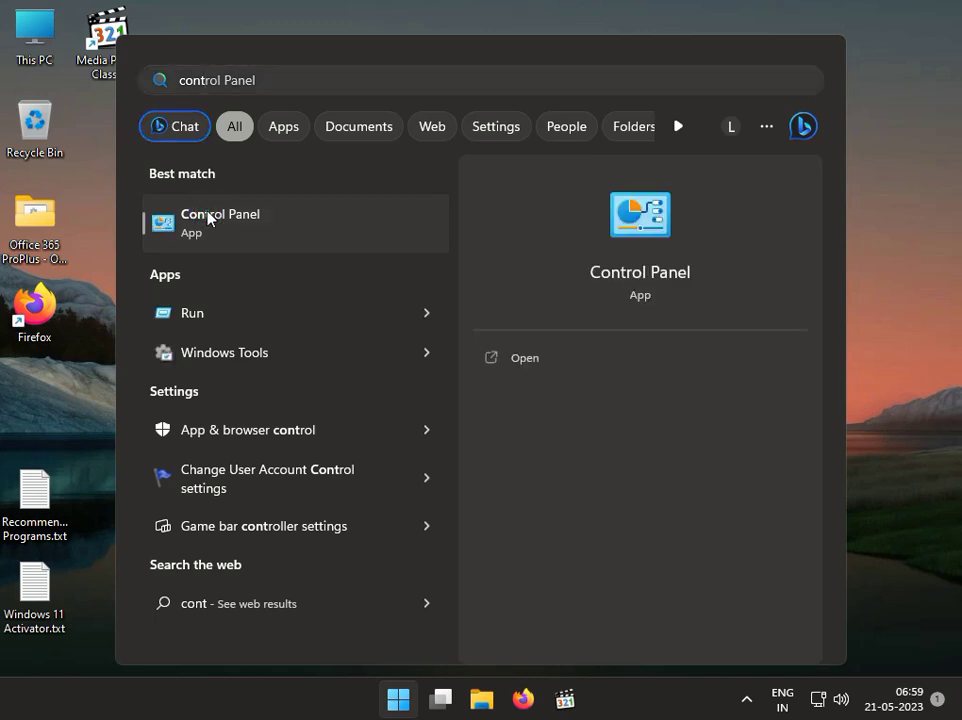
{"action": "left_click", "coordinate": [205, 221]}
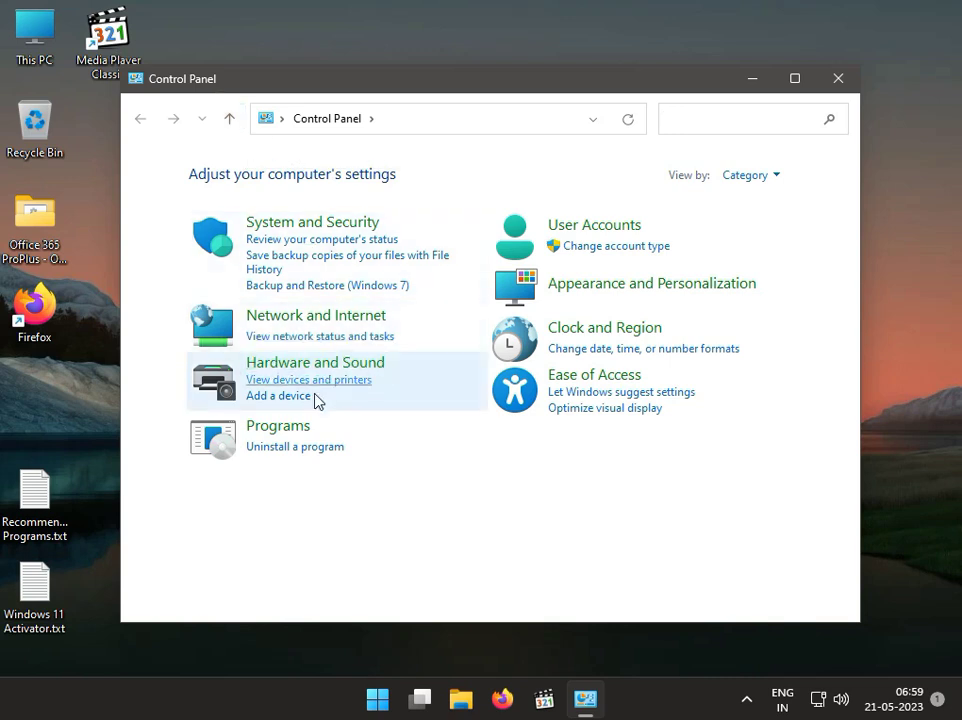
Step: Review installed updates, back out of removing KB5022497, and close Settings and Programs and Features
{"action": "left_click", "coordinate": [320, 447]}
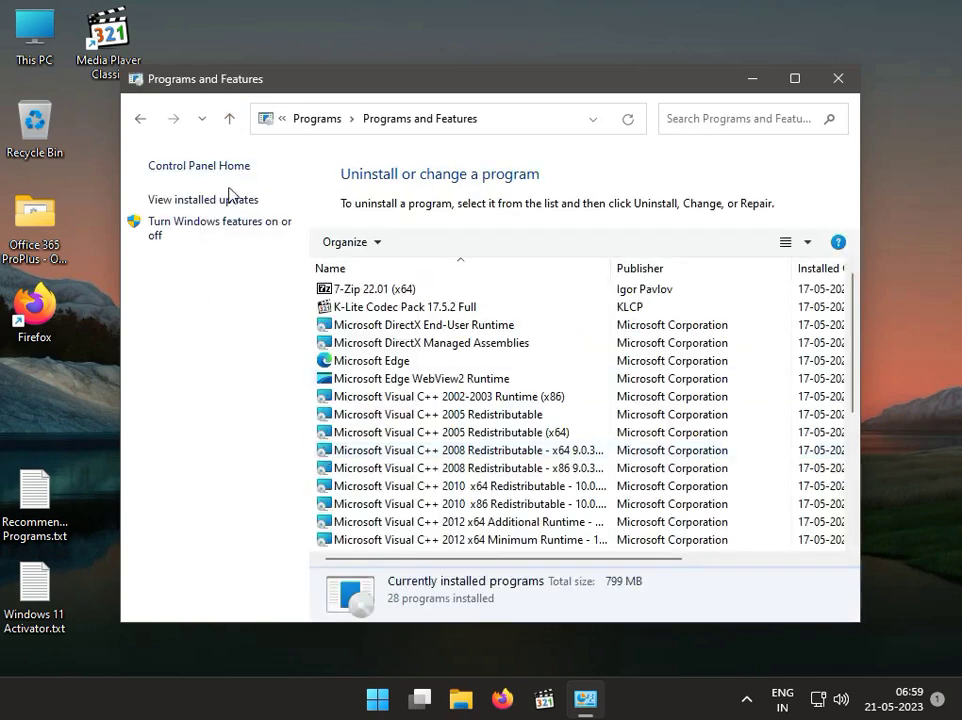
{"action": "left_click", "coordinate": [231, 201]}
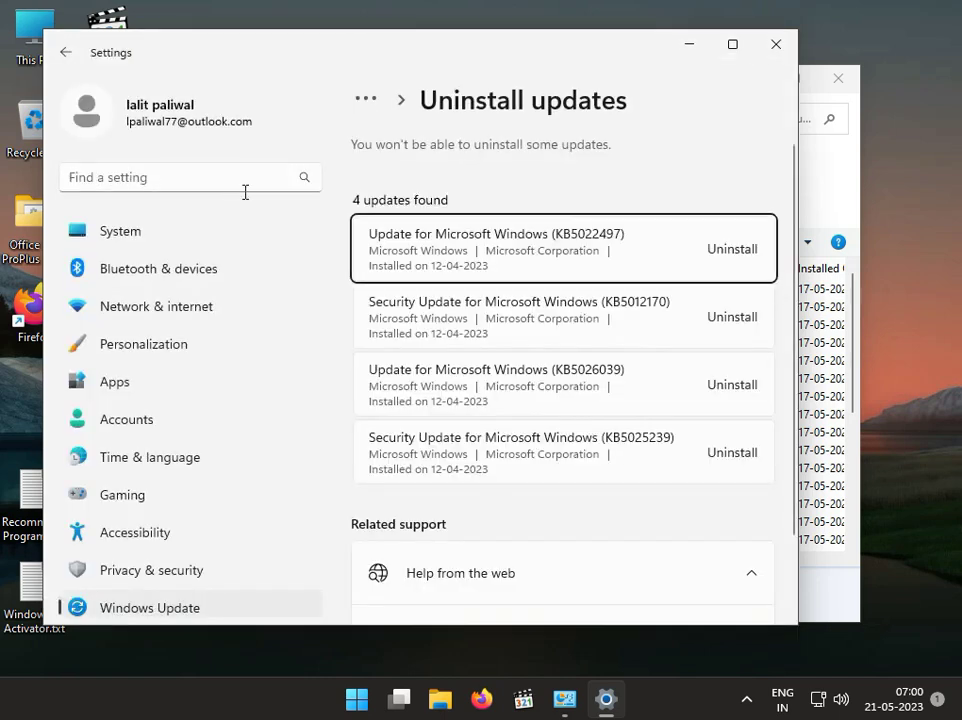
{"action": "left_click", "coordinate": [684, 255]}
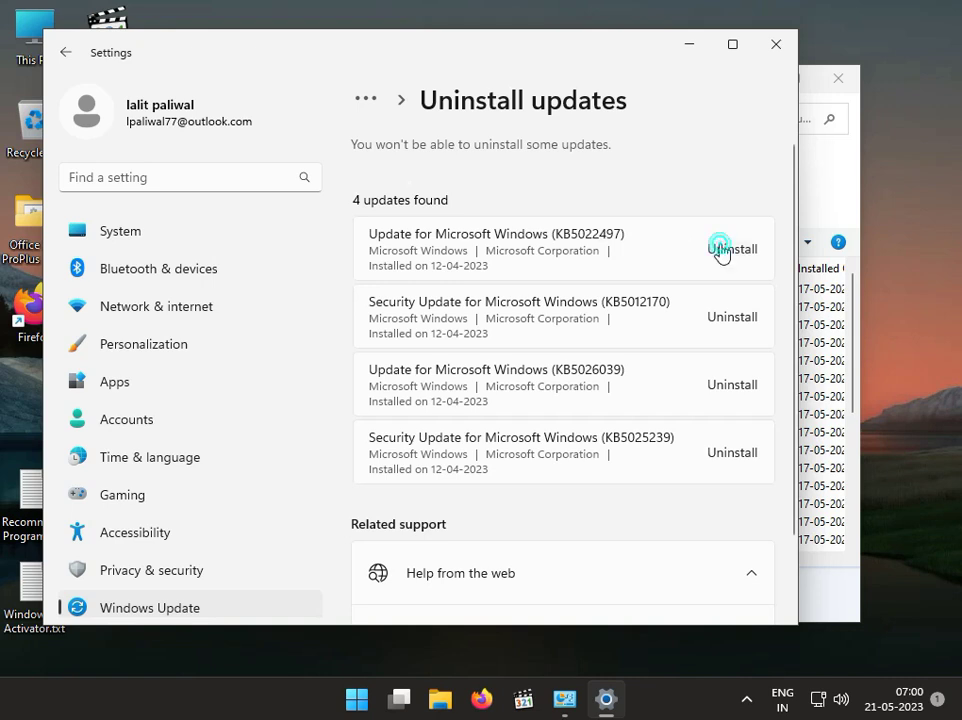
{"action": "left_click", "coordinate": [722, 248]}
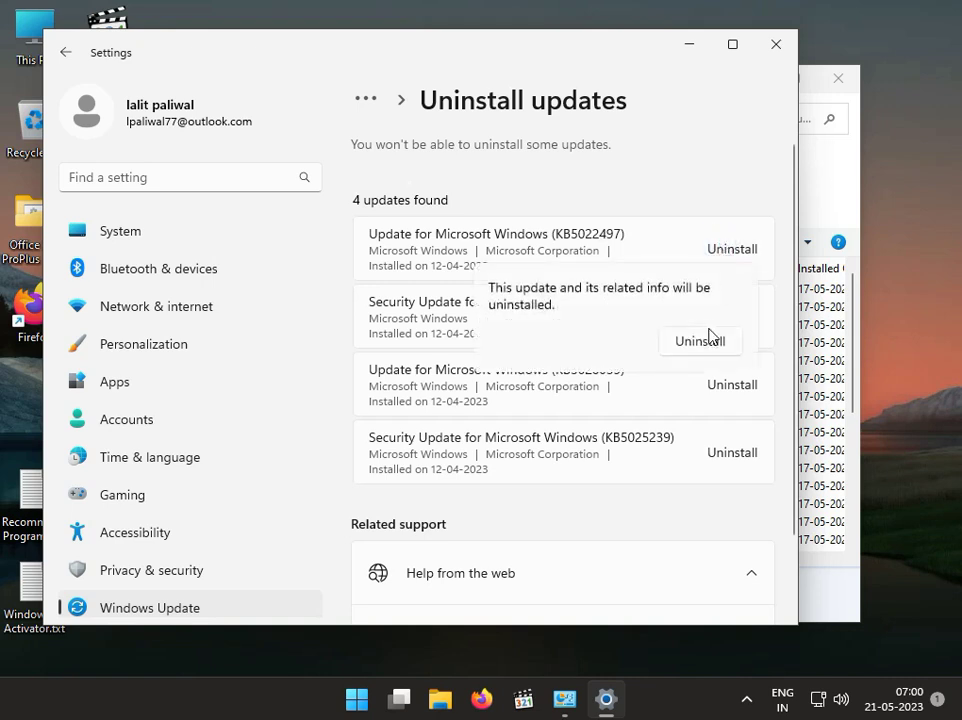
{"action": "left_click", "coordinate": [692, 184]}
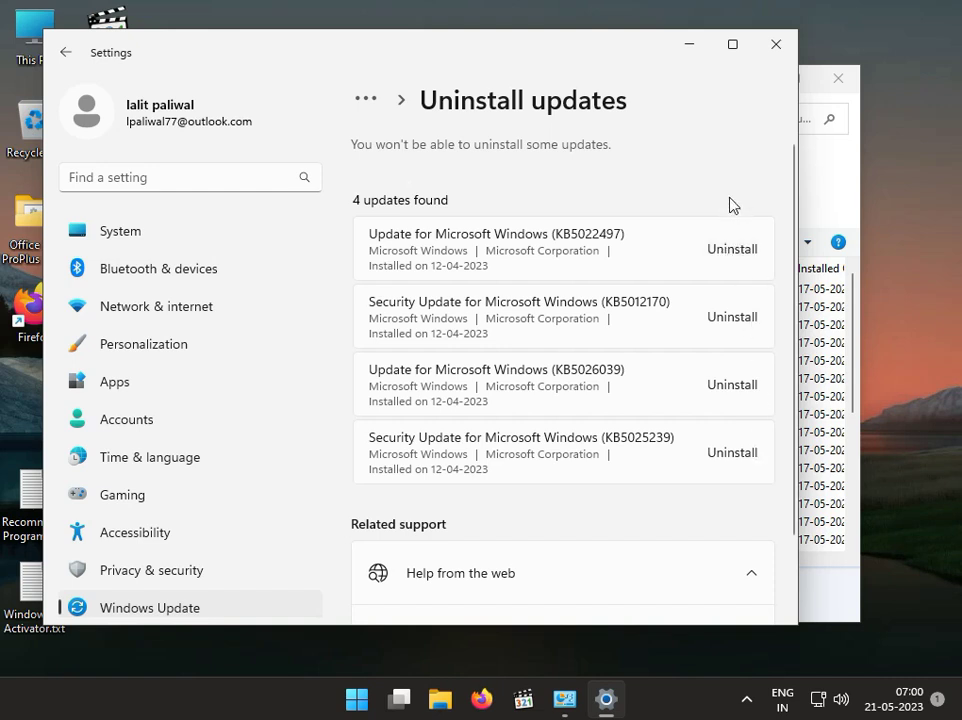
{"action": "left_click", "coordinate": [757, 57]}
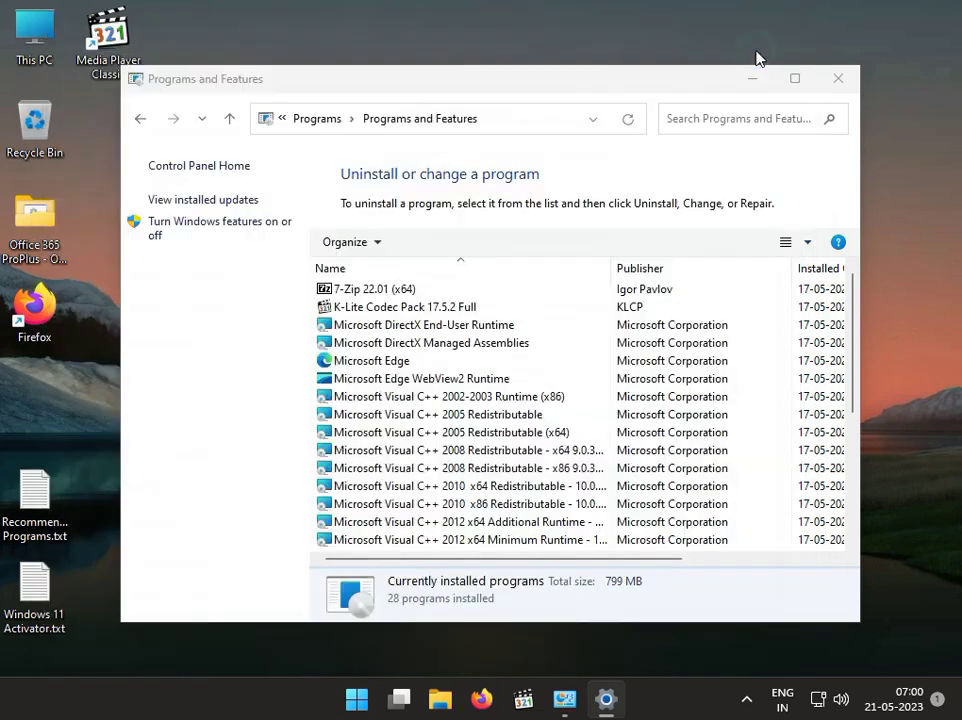
{"action": "left_click", "coordinate": [826, 78]}
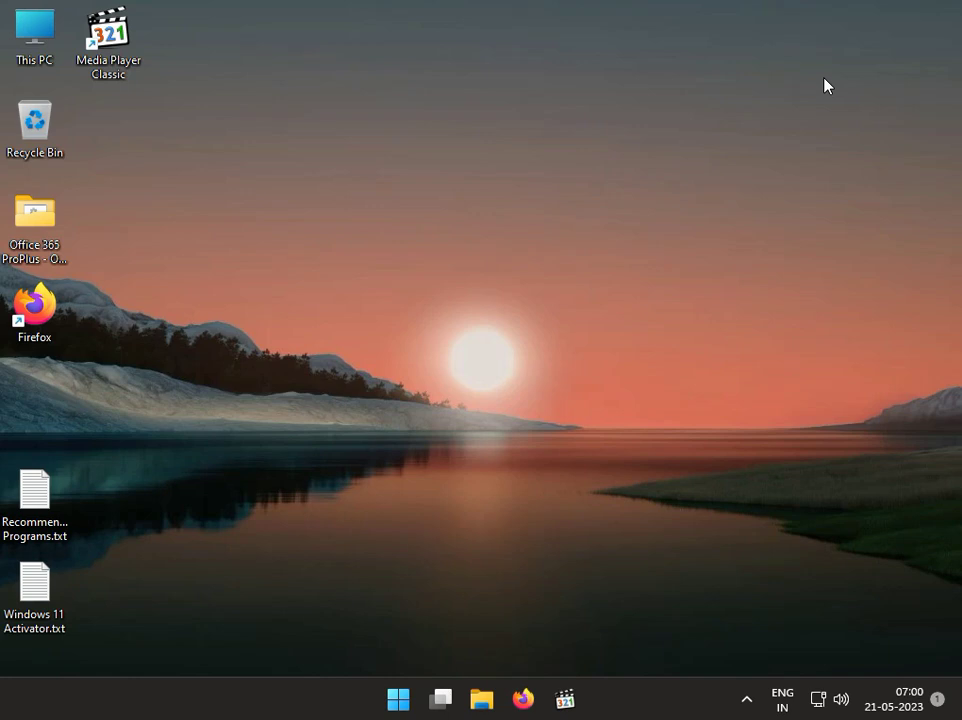
{"action": "left_click", "coordinate": [398, 700]}
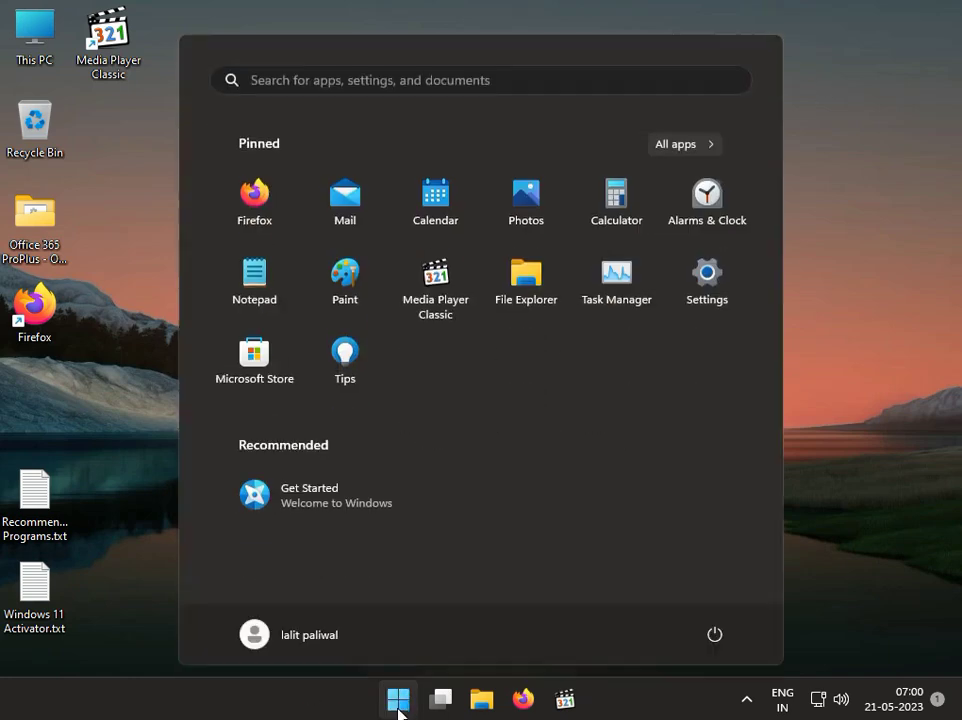
{"action": "left_click", "coordinate": [700, 277]}
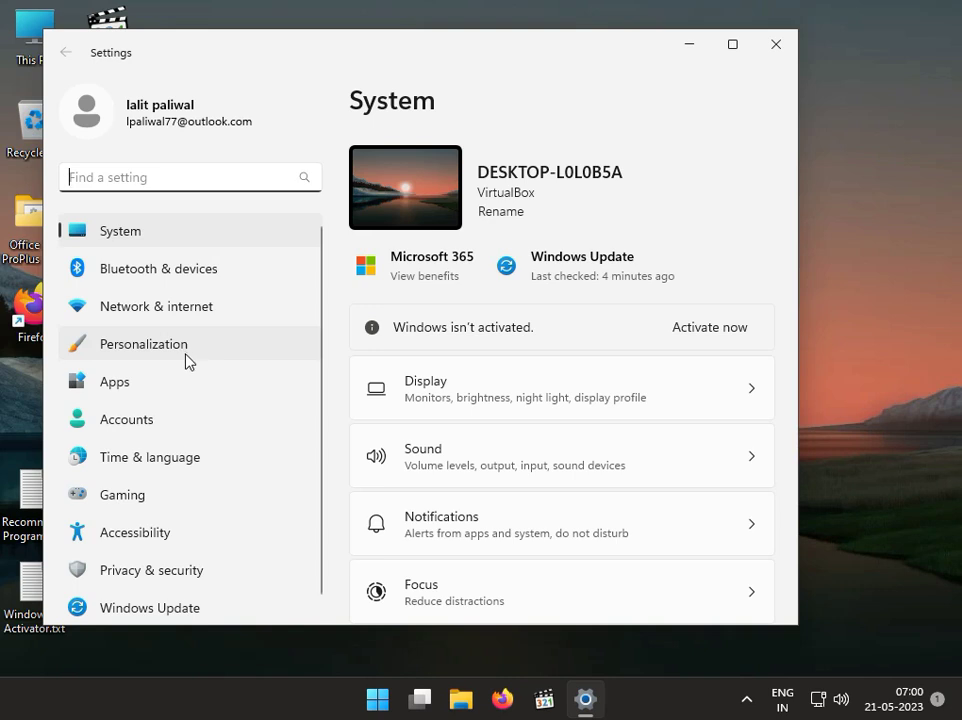
{"action": "left_click", "coordinate": [178, 385]}
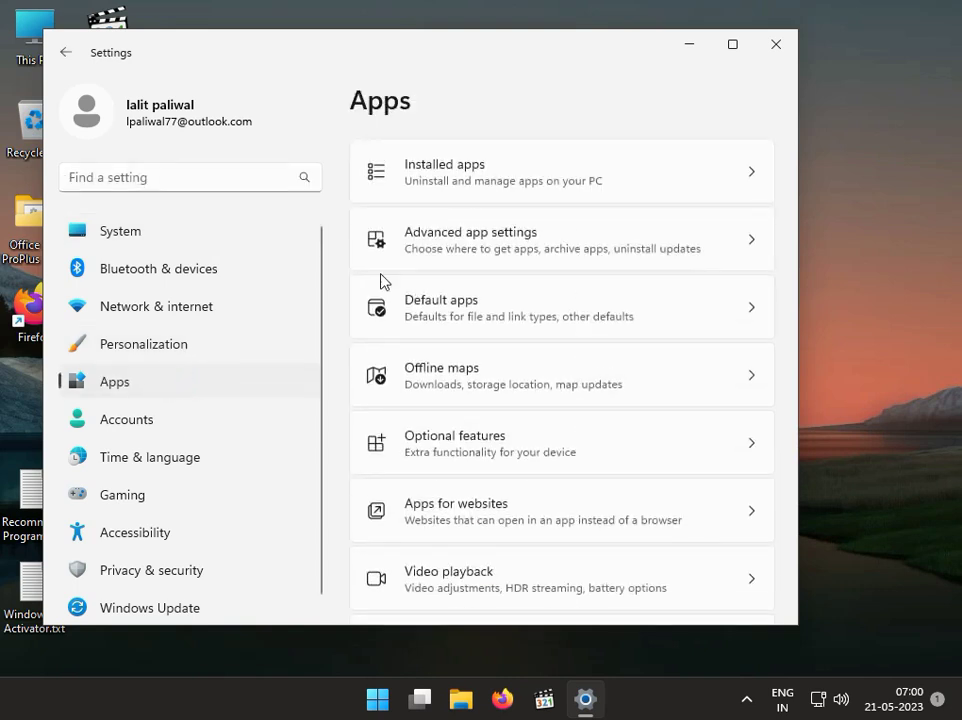
{"action": "left_click", "coordinate": [545, 192]}
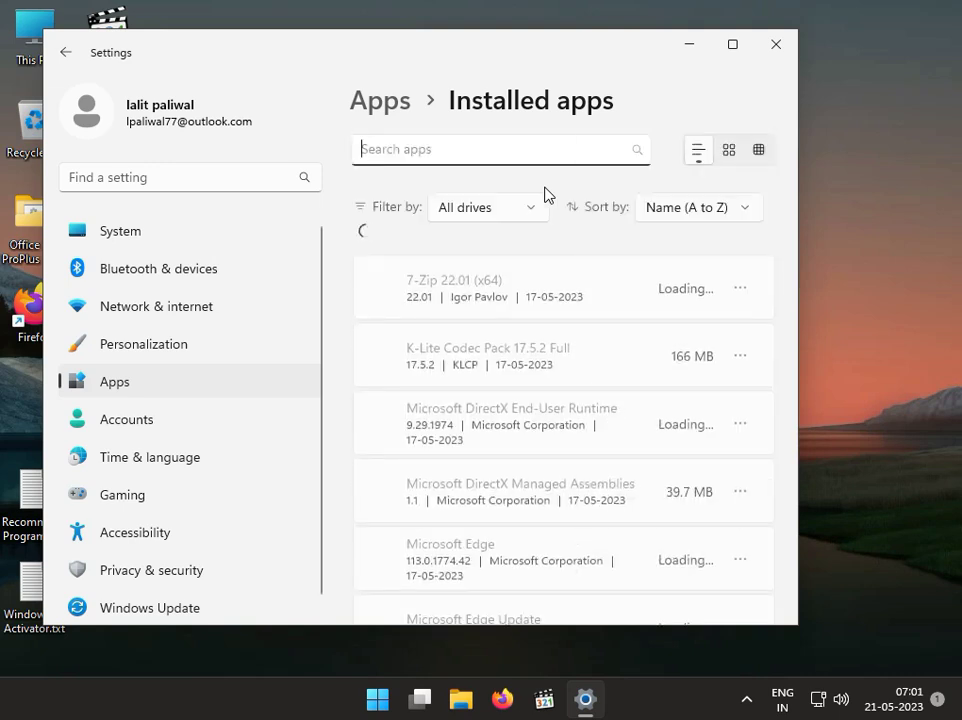
{"action": "key", "text": "super+r"}
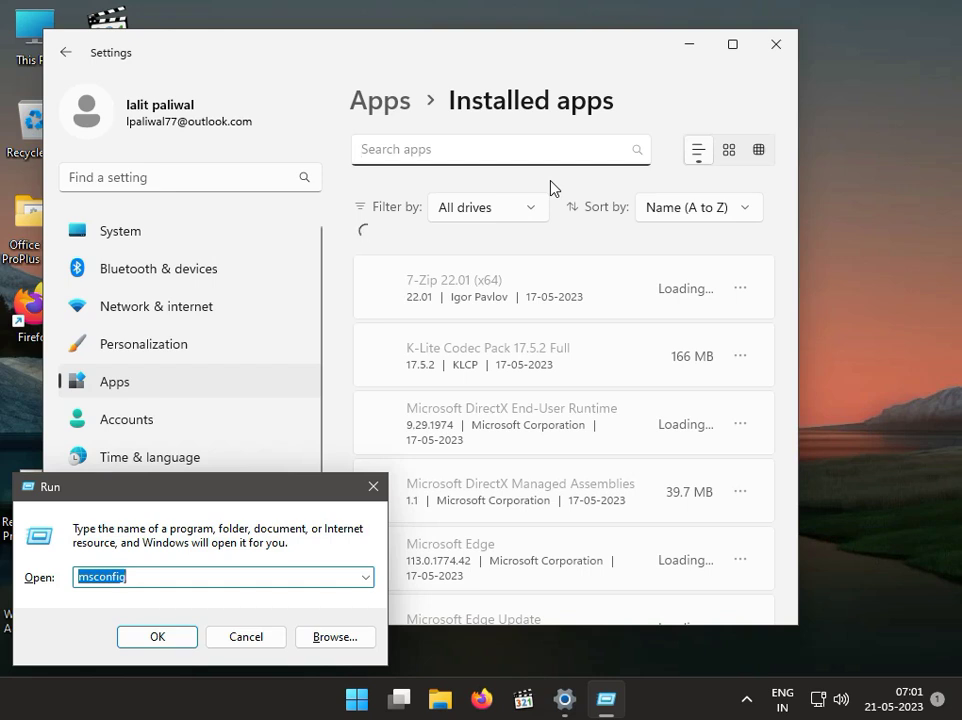
{"action": "type", "text": "DP"}
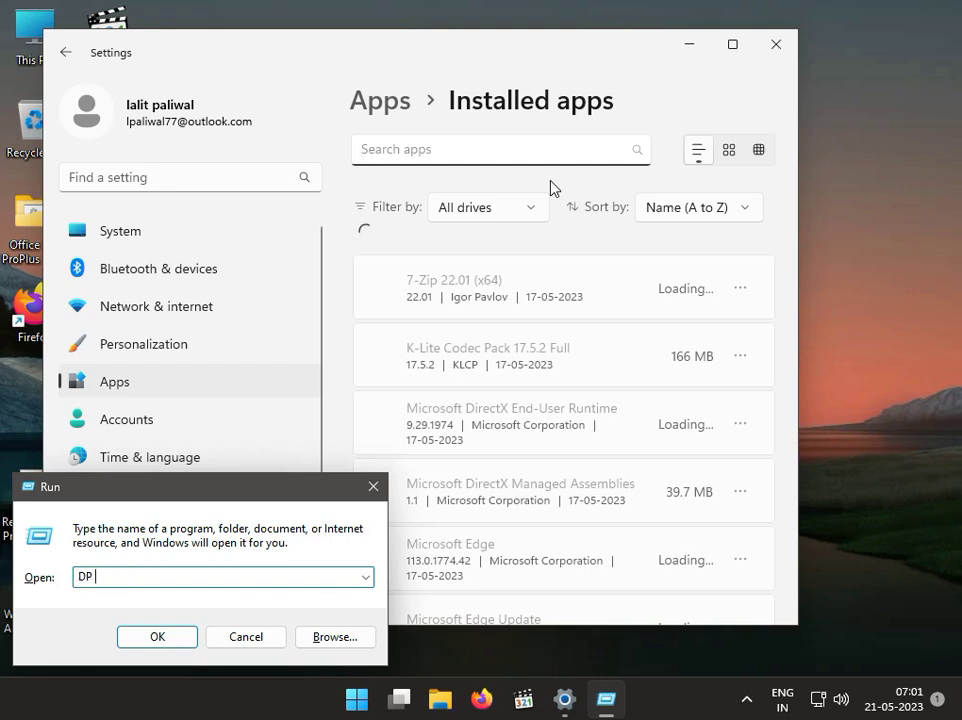
{"action": "type", "text": " net"}
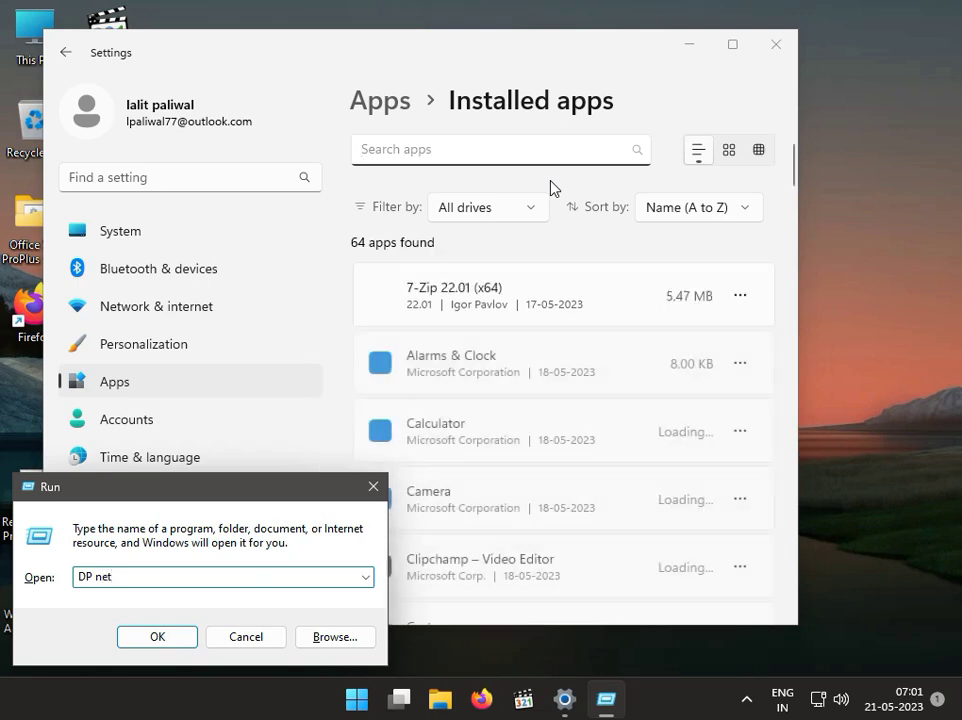
{"action": "key", "text": "Left"}
{"action": "key", "text": "Left"}
{"action": "key", "text": "Left"}
{"action": "key", "text": "Left"}
{"action": "key", "text": "Left"}
{"action": "key", "text": "Left"}
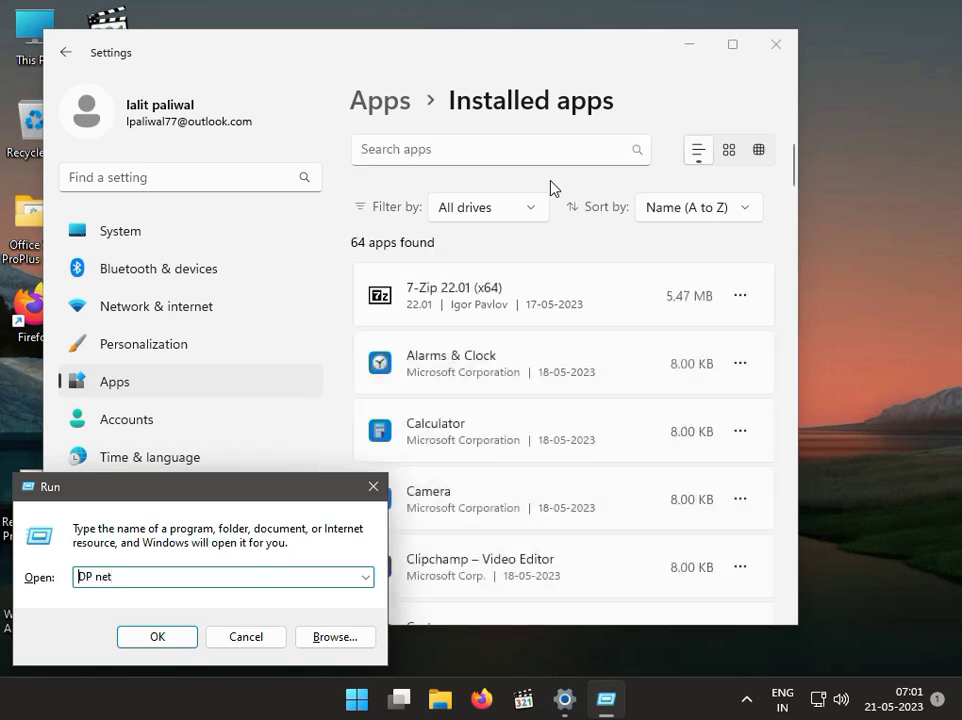
{"action": "type", "text": "3"}
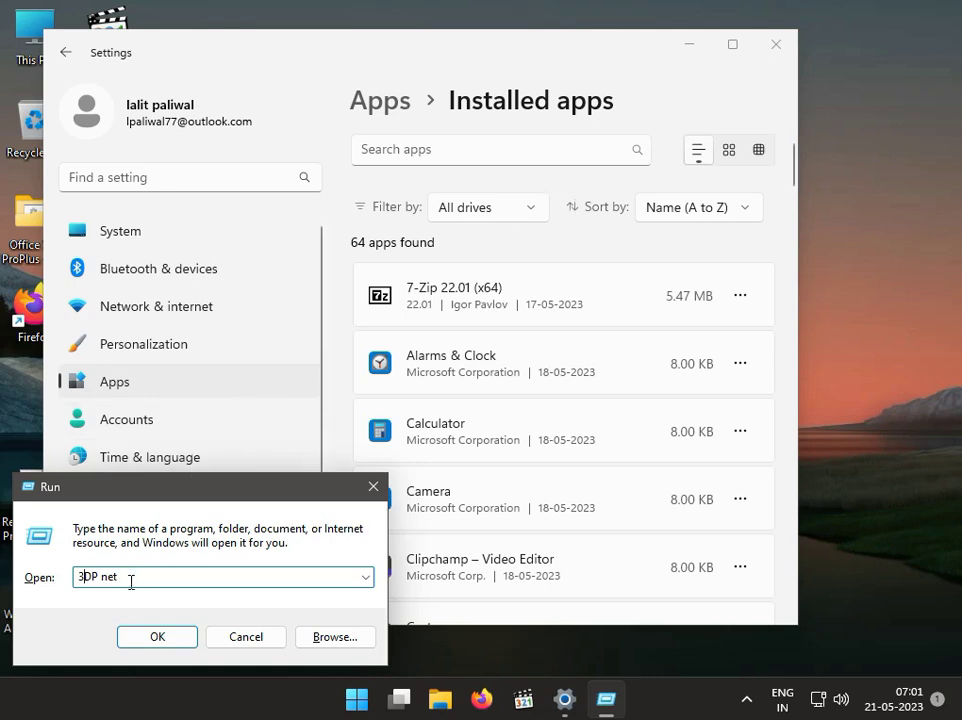
{"action": "left_click", "coordinate": [262, 638]}
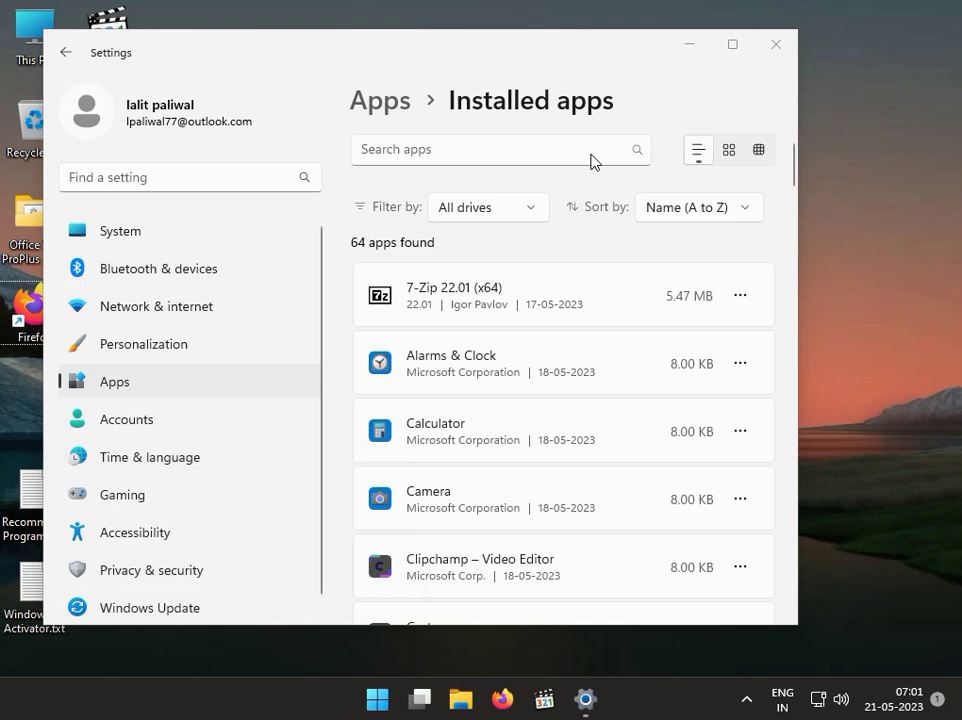
{"action": "left_click", "coordinate": [776, 40]}
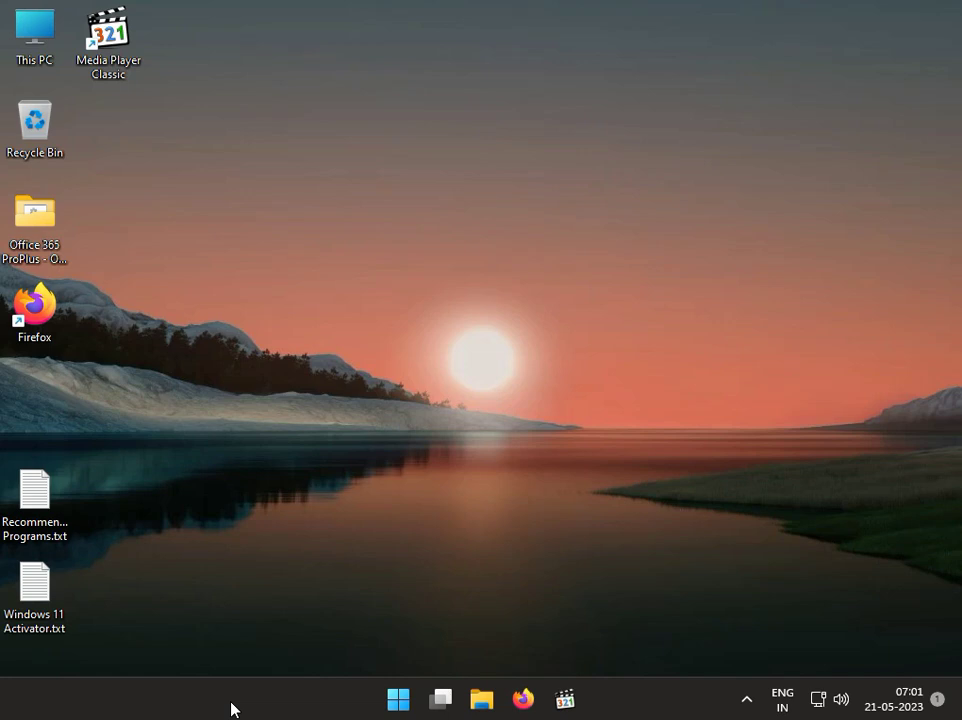
{"action": "left_click", "coordinate": [399, 699]}
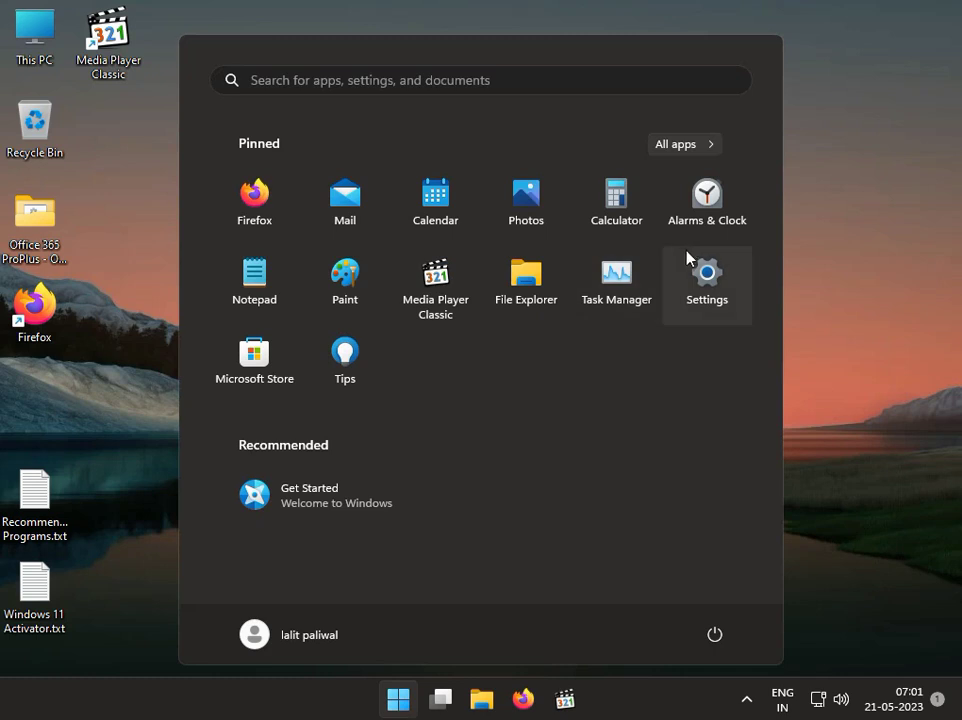
{"action": "left_click", "coordinate": [690, 265]}
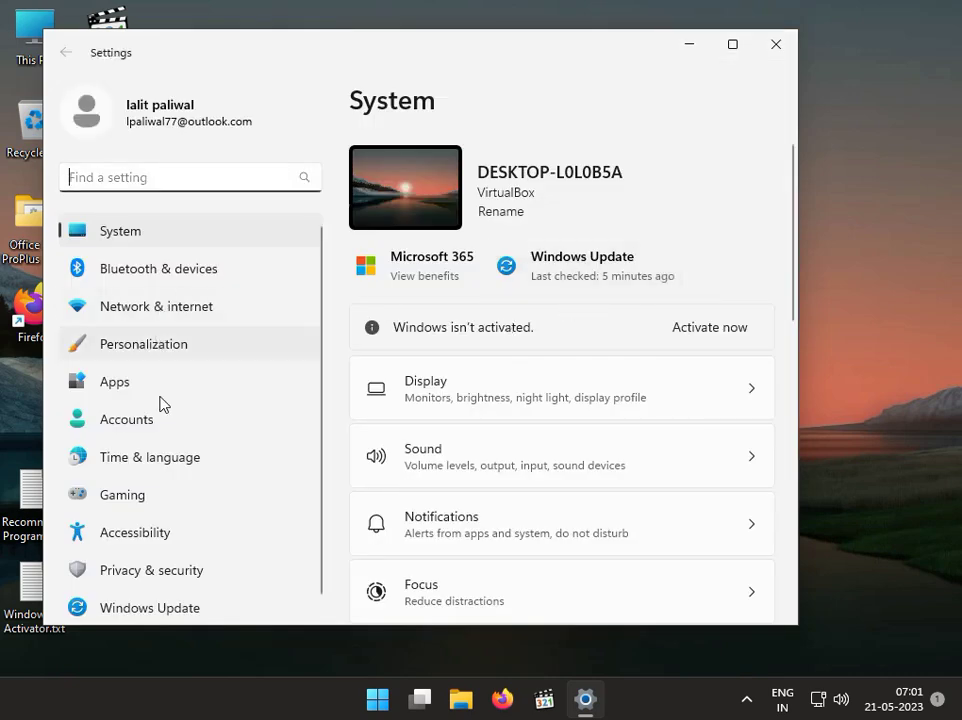
{"action": "left_click", "coordinate": [195, 604]}
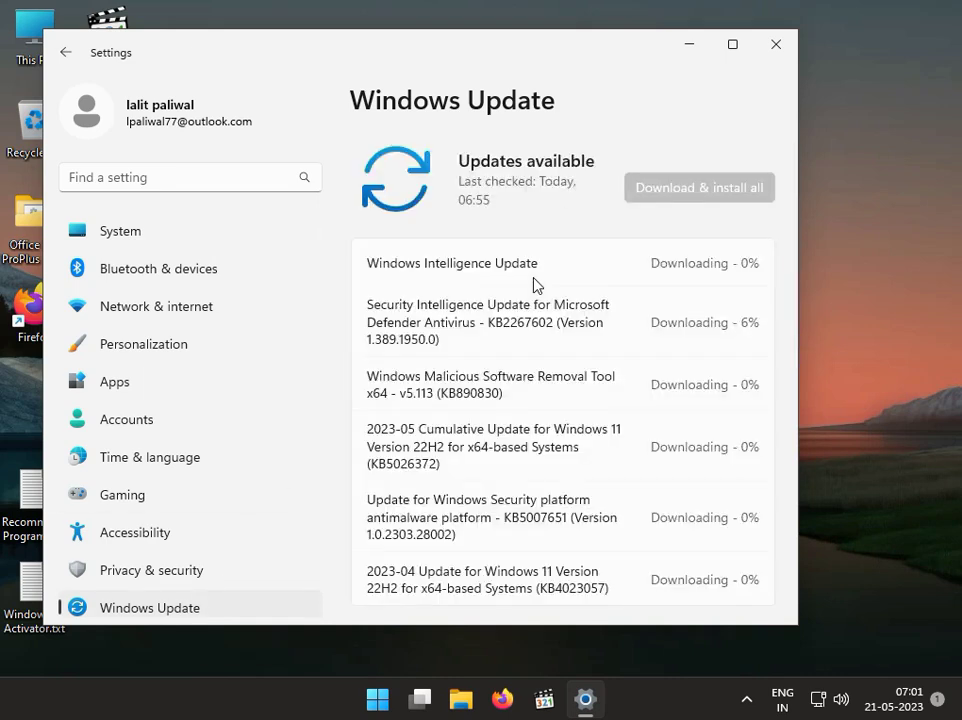
{"action": "scroll", "coordinate": [576, 298], "scroll_direction": "down", "scroll_amount": 3}
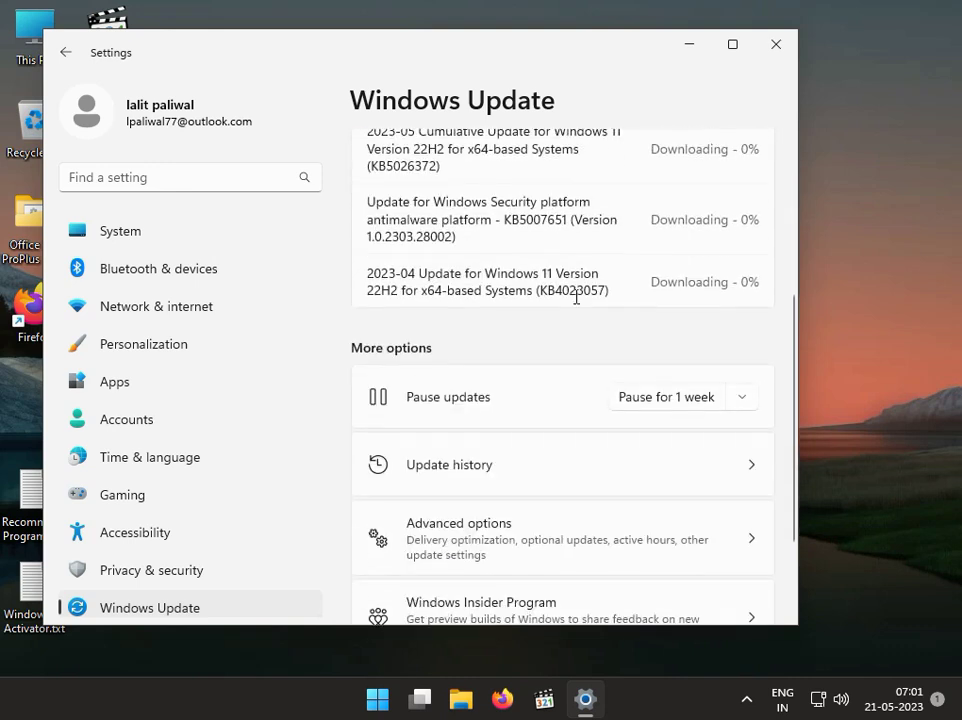
{"action": "scroll", "coordinate": [576, 298], "scroll_direction": "up", "scroll_amount": 3}
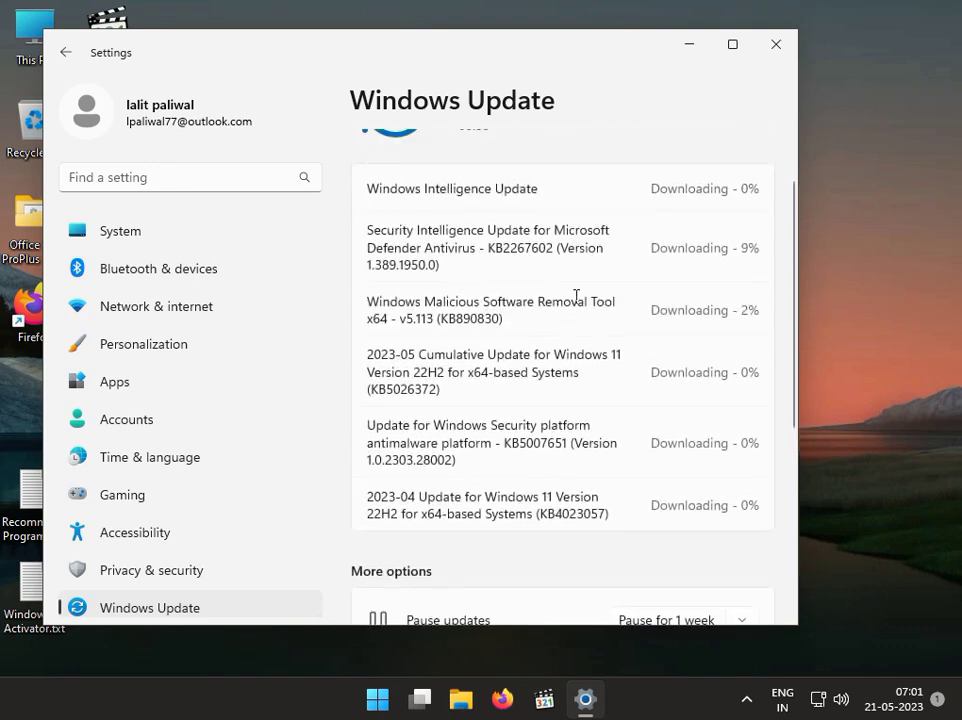
{"action": "left_click", "coordinate": [778, 42]}
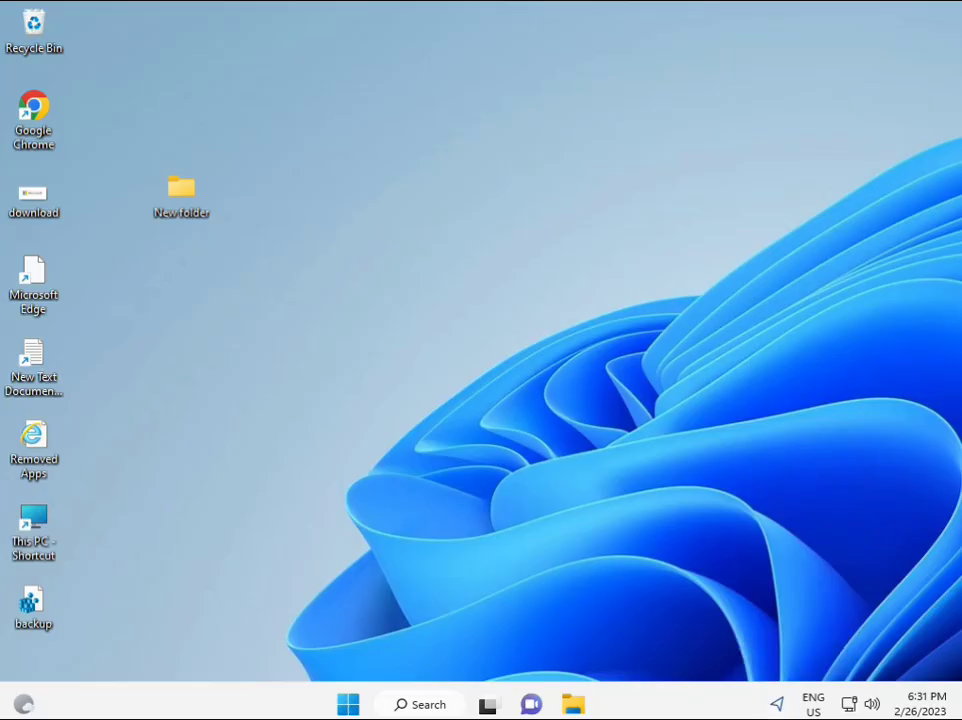
Step: Search cmd from Start and launch Command Prompt as administrator, accepting the UAC prompt
{"action": "left_click", "coordinate": [348, 705]}
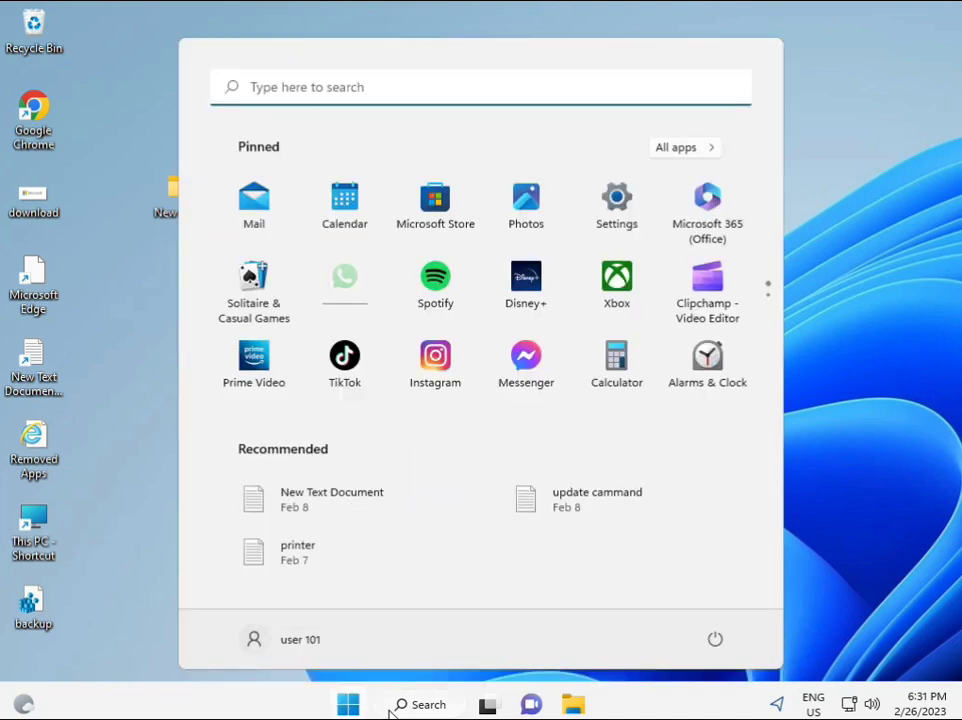
{"action": "type", "text": "cmd"}
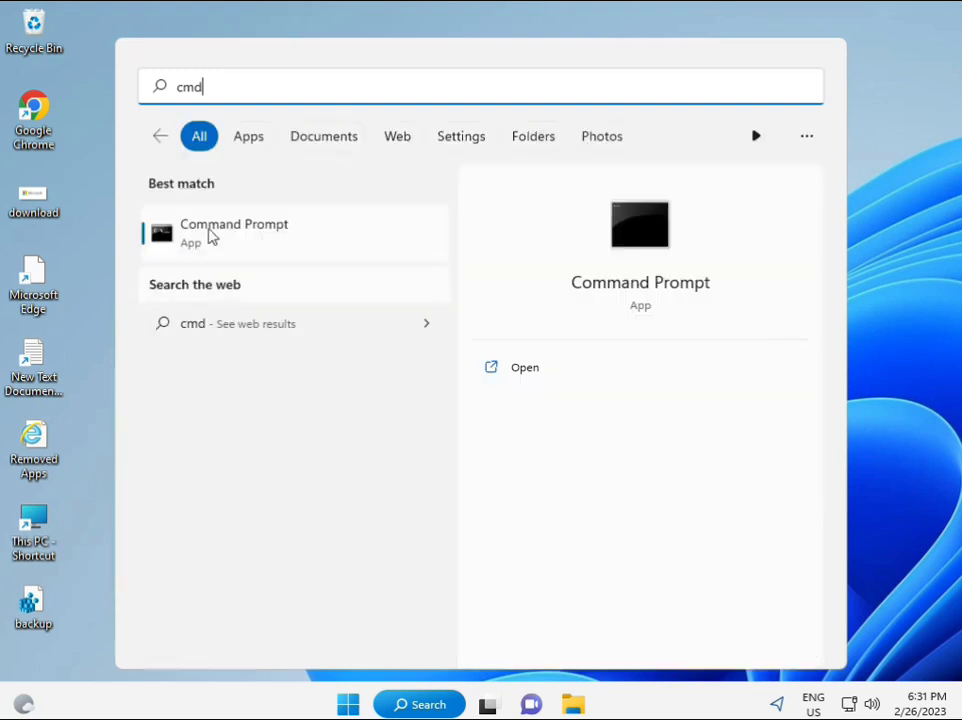
{"action": "left_click", "coordinate": [211, 234]}
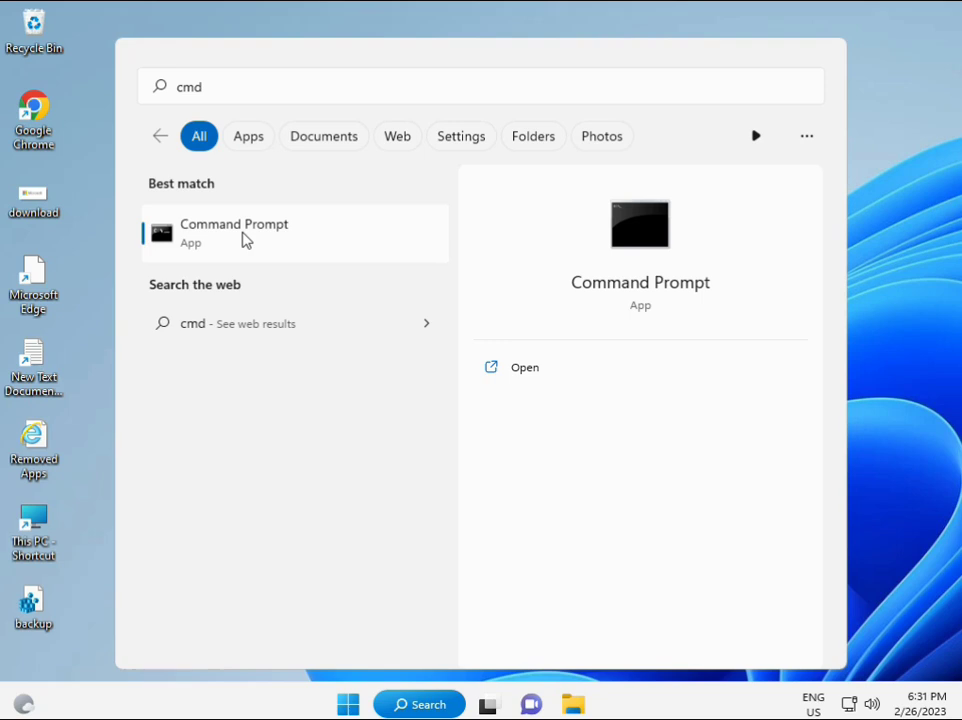
{"action": "right_click", "coordinate": [245, 240]}
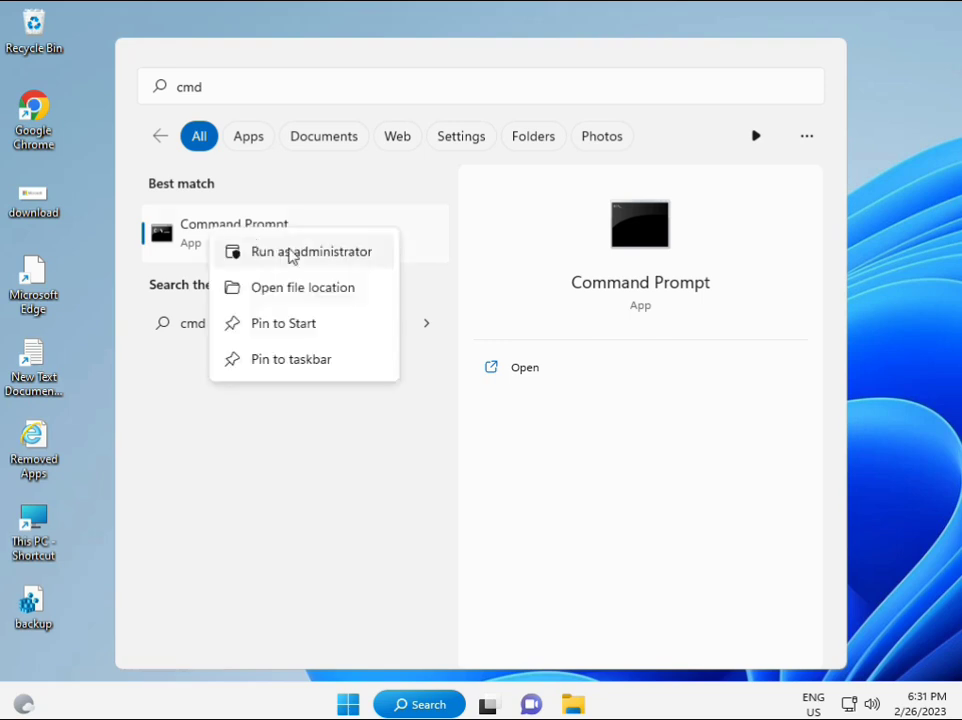
{"action": "key", "text": "Escape"}
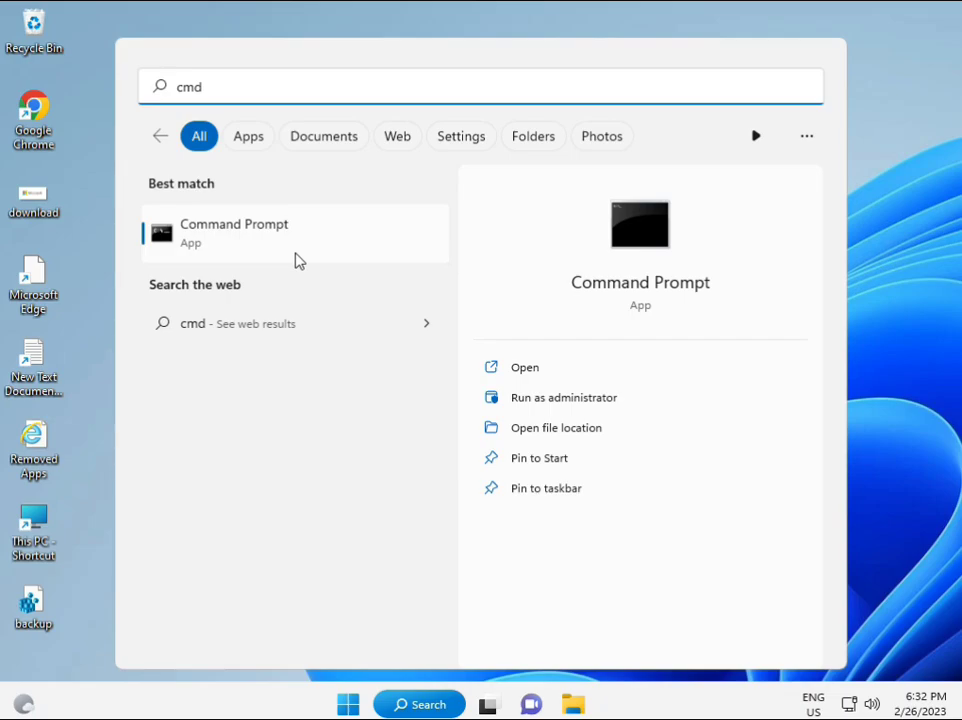
{"action": "key", "text": "ctrl+shift+Return"}
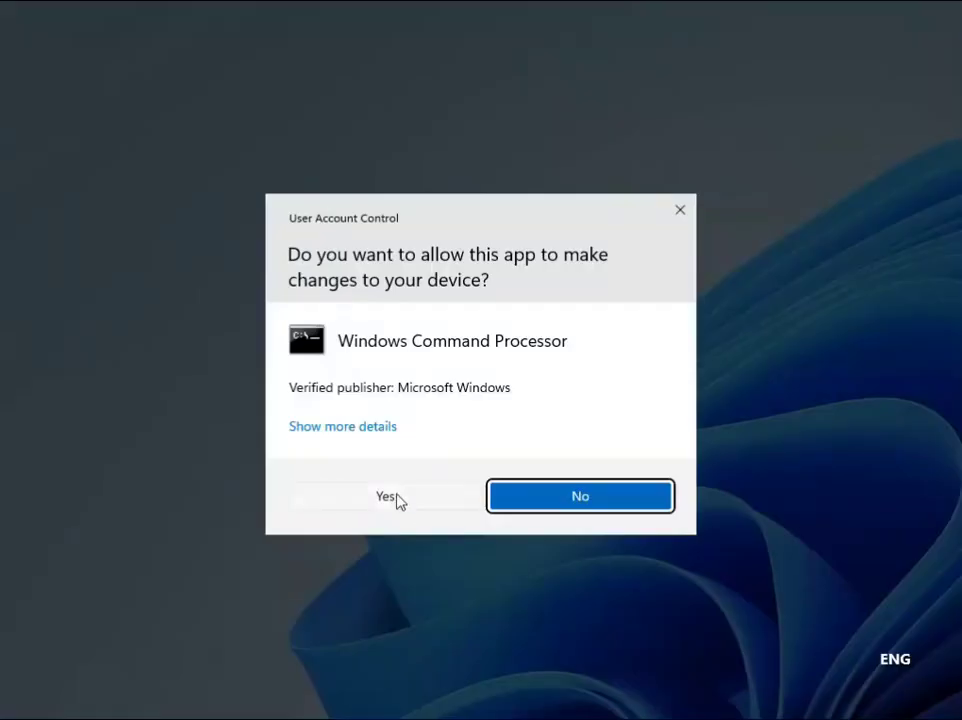
{"action": "left_click", "coordinate": [398, 501]}
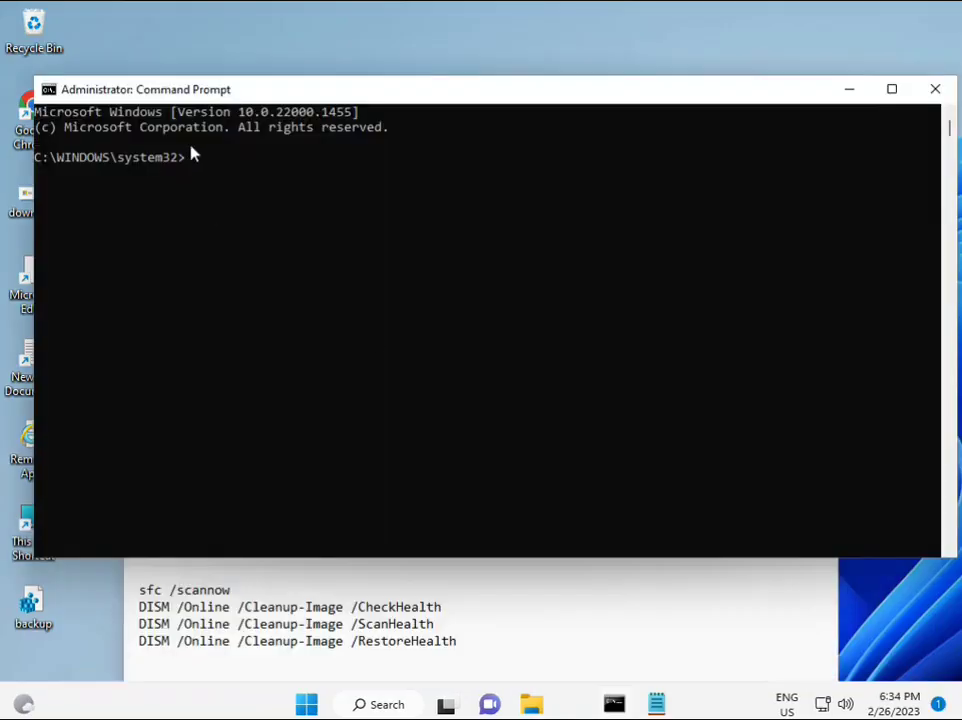
Step: Run sfc /scannow in the administrator console and let verification reach 100%
{"action": "left_click", "coordinate": [193, 155]}
{"action": "type", "text": "sc"}
{"action": "type", "text": "a"}
{"action": "key", "text": "BackSpace"}
{"action": "key", "text": "BackSpace"}
{"action": "key", "text": "BackSpace"}
{"action": "type", "text": "sfc "}
{"action": "type", "text": "/scannow"}
{"action": "key", "text": "Return"}
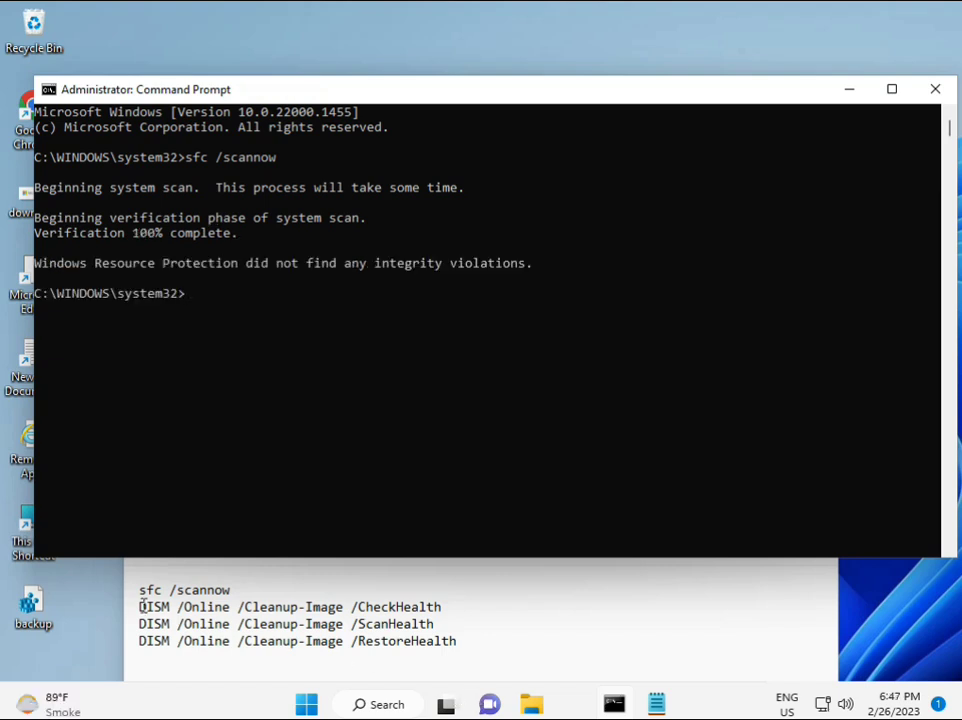
Step: Copy the DISM CheckHealth command from the Notepad notes, paste it into the console, and run it
{"action": "left_click_drag", "start_coordinate": [141, 606], "coordinate": [451, 607]}
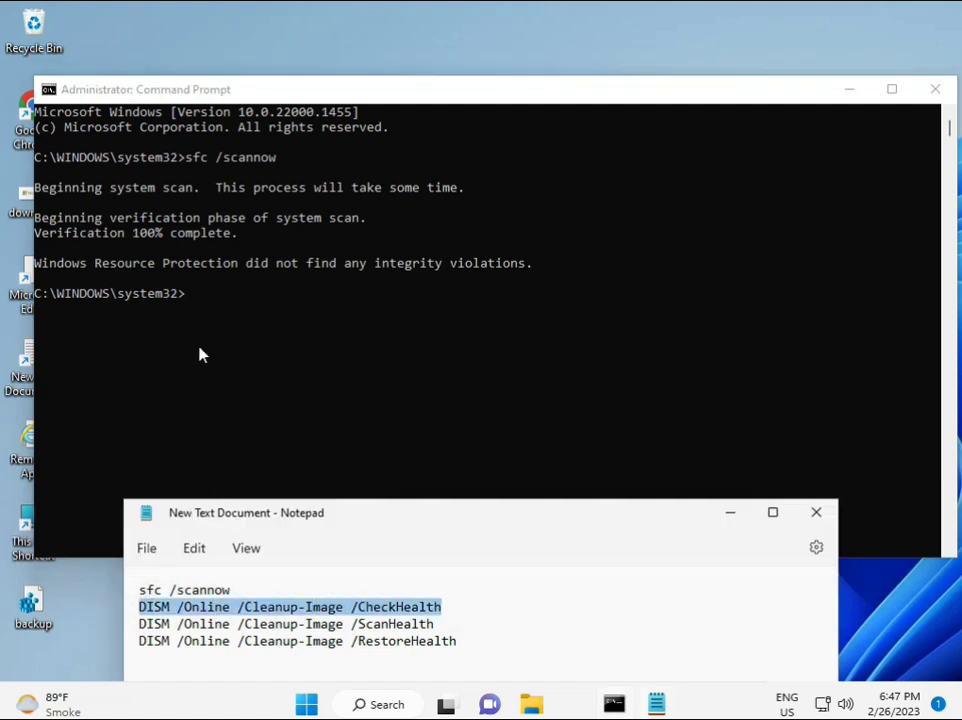
{"action": "right_click", "coordinate": [257, 610]}
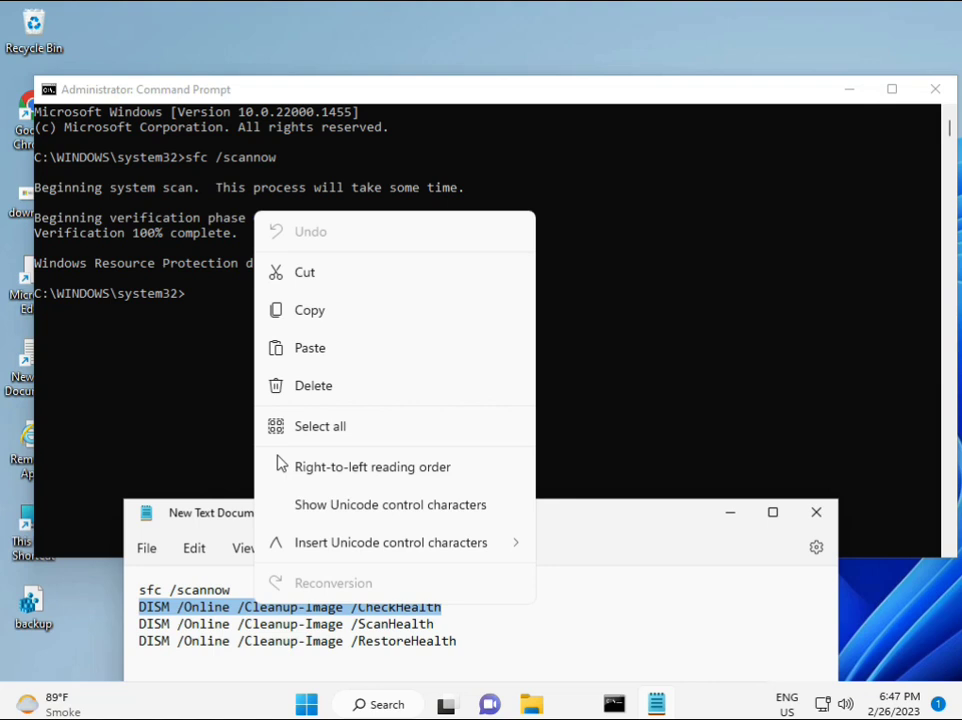
{"action": "left_click", "coordinate": [302, 311]}
{"action": "left_click", "coordinate": [191, 300]}
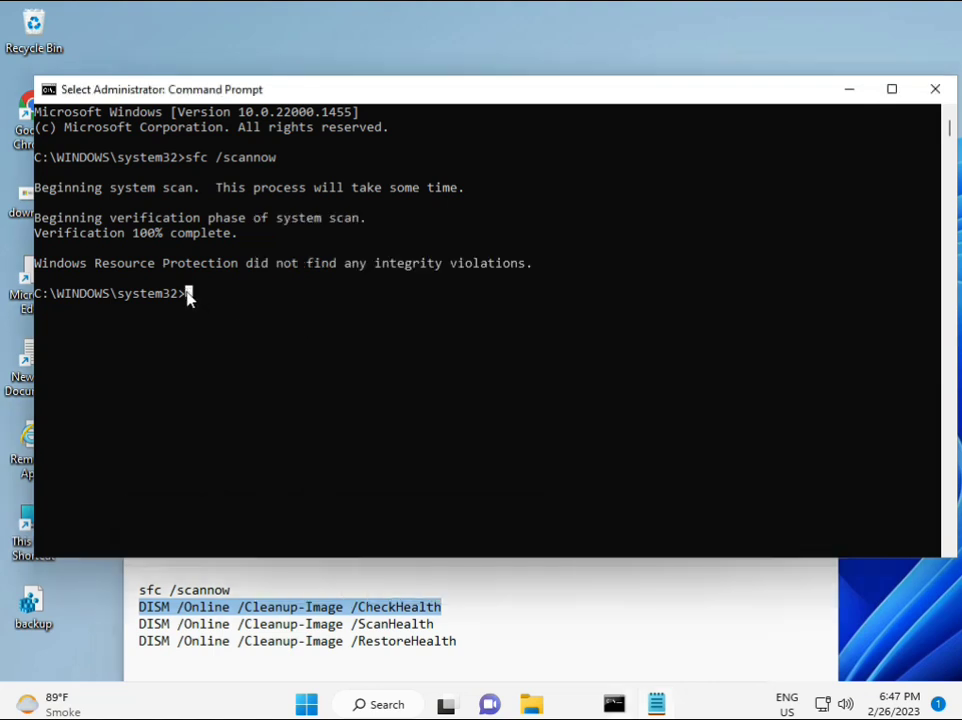
{"action": "right_click", "coordinate": [76, 91]}
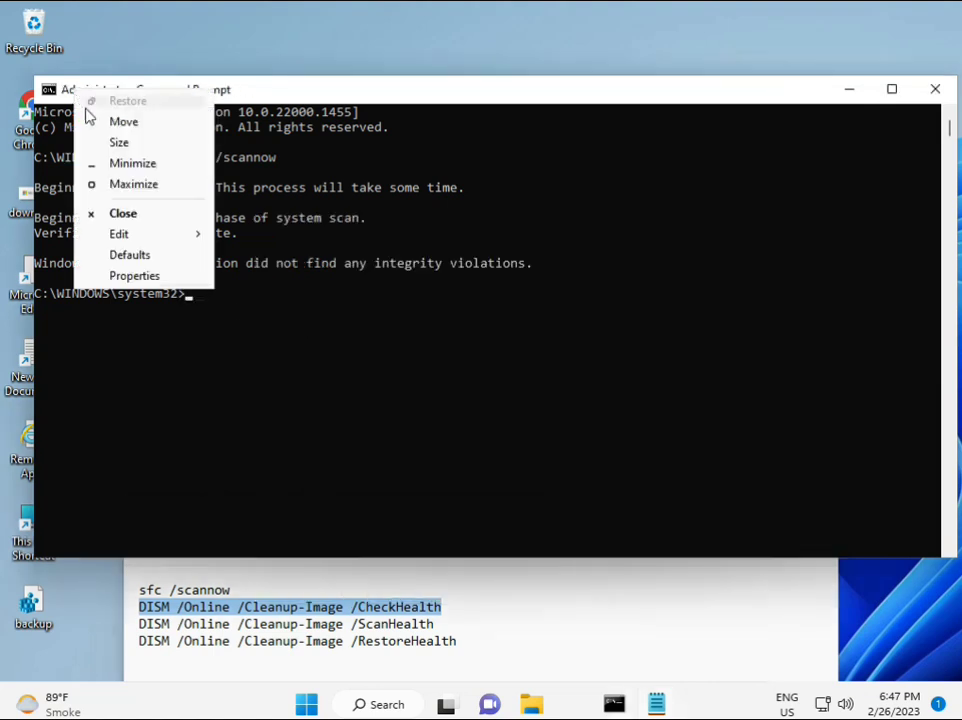
{"action": "mouse_move", "coordinate": [140, 233]}
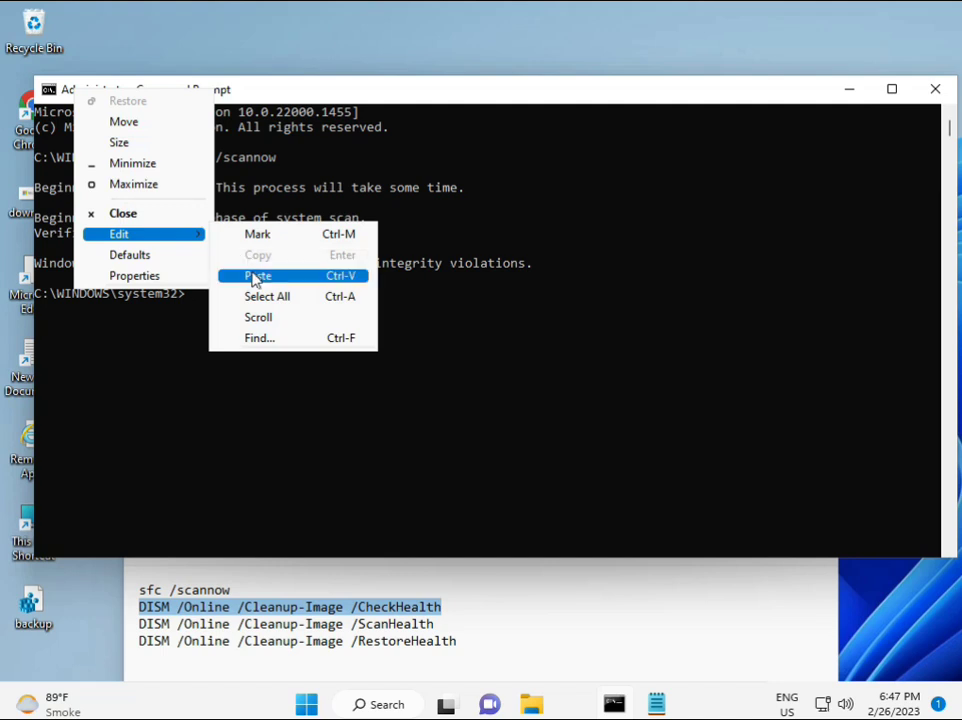
{"action": "left_click", "coordinate": [251, 275]}
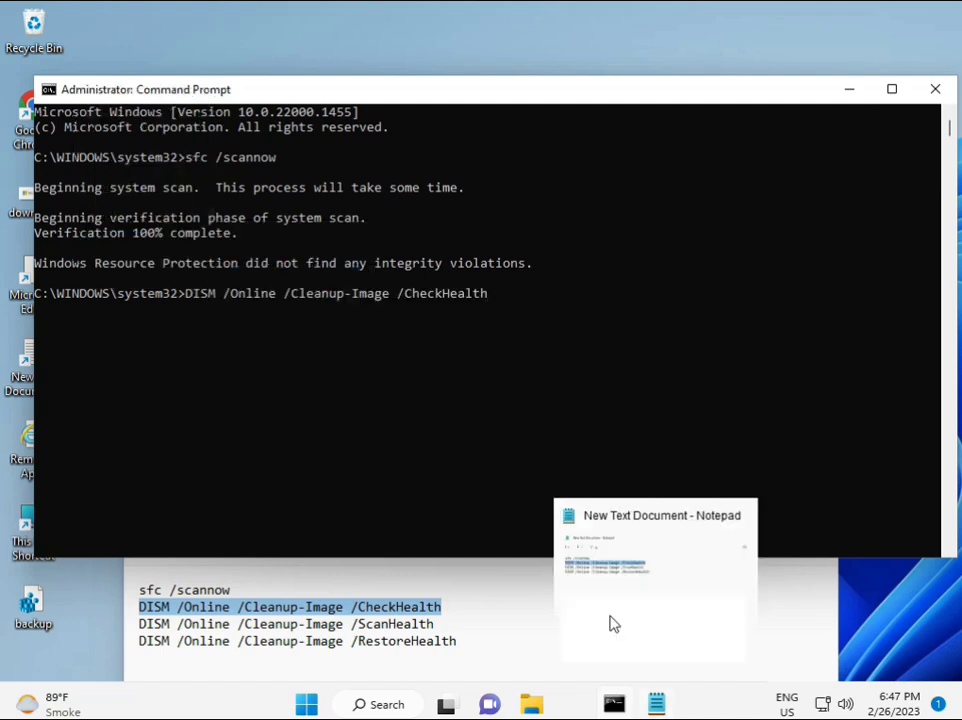
{"action": "left_click", "coordinate": [196, 297]}
{"action": "key", "text": "Return"}
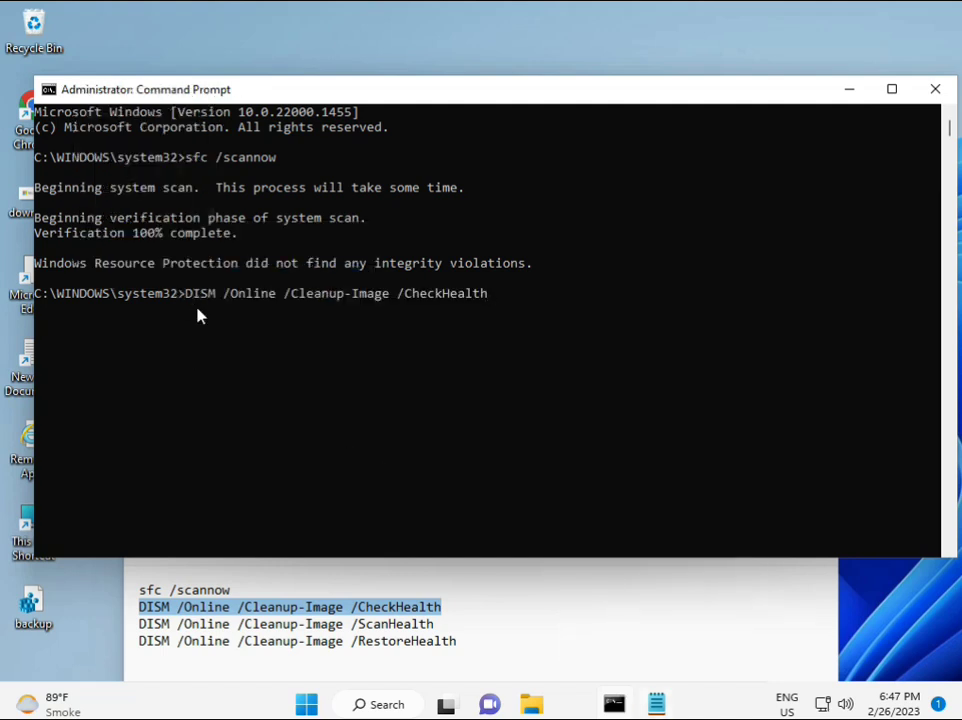
{"action": "key", "text": "Return"}
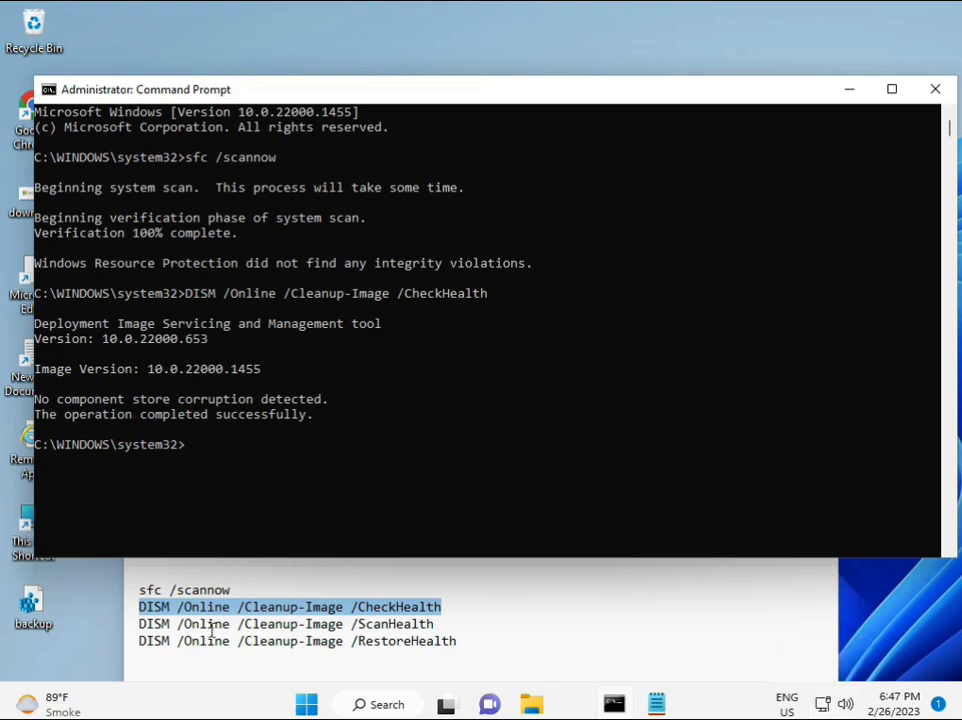
Step: Copy the DISM ScanHealth command from the notes, paste it into the console, and run it
{"action": "left_click_drag", "start_coordinate": [139, 623], "coordinate": [456, 624]}
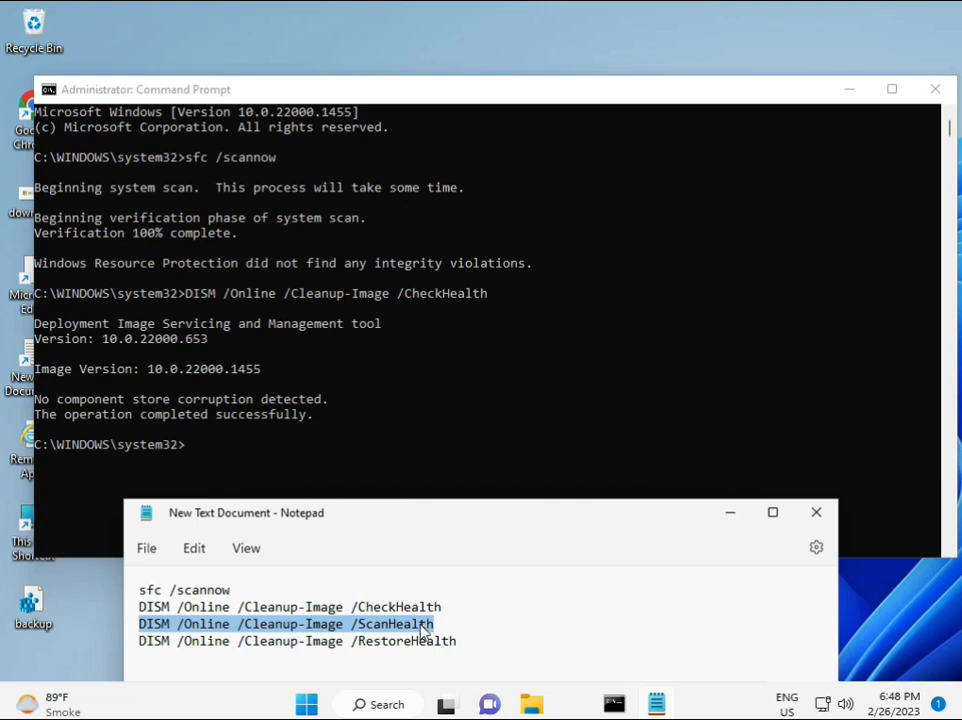
{"action": "right_click", "coordinate": [424, 624]}
{"action": "left_click", "coordinate": [468, 358]}
{"action": "left_click", "coordinate": [196, 457]}
{"action": "right_click", "coordinate": [192, 447]}
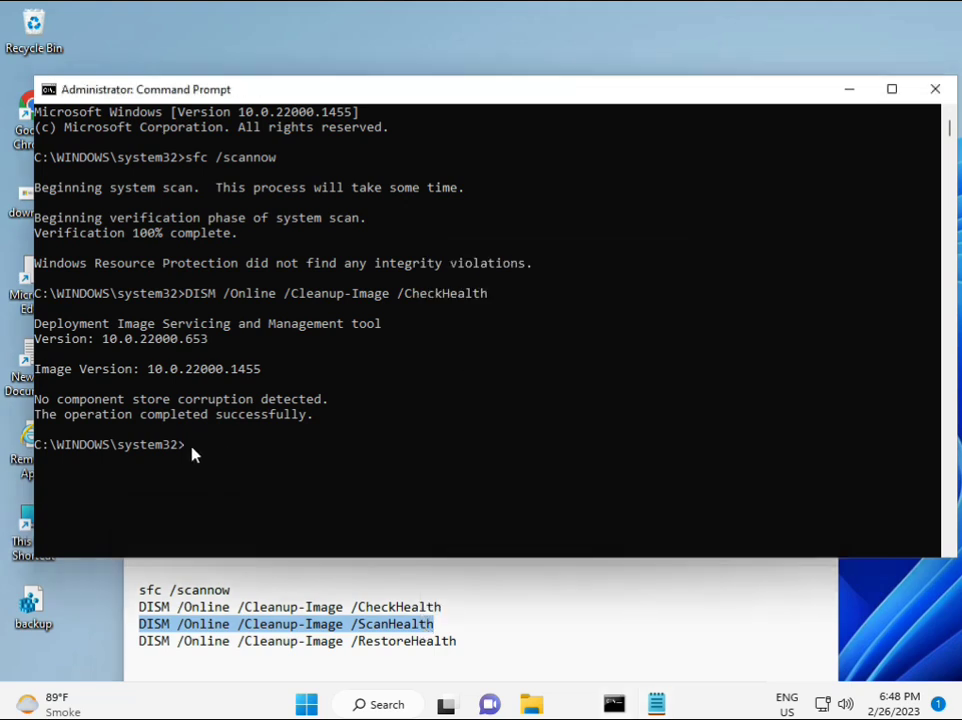
{"action": "right_click", "coordinate": [193, 453]}
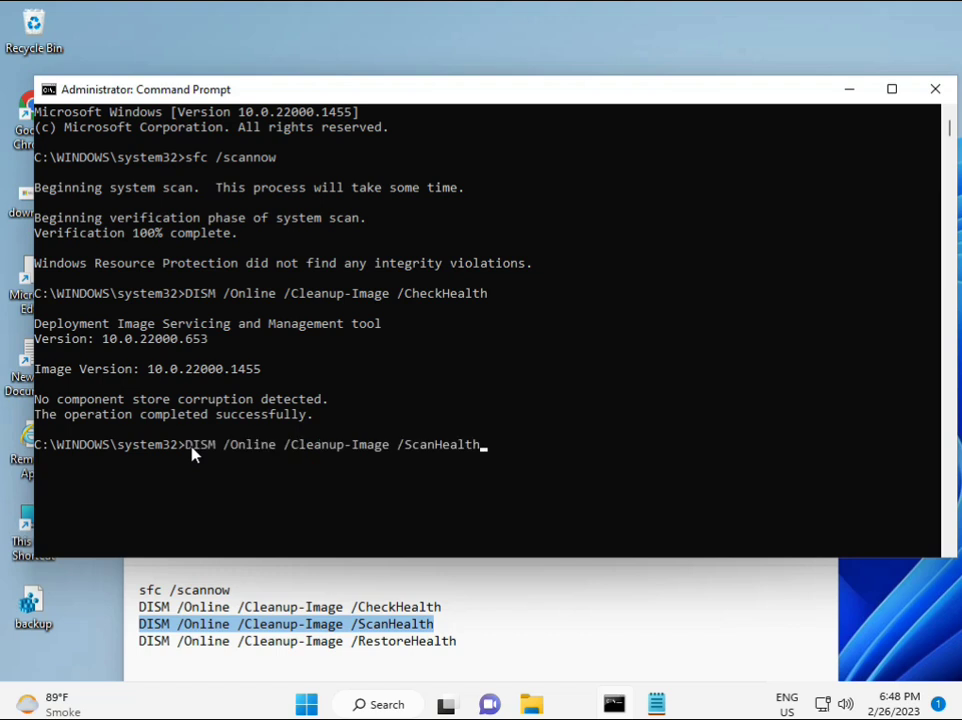
{"action": "key", "text": "Return"}
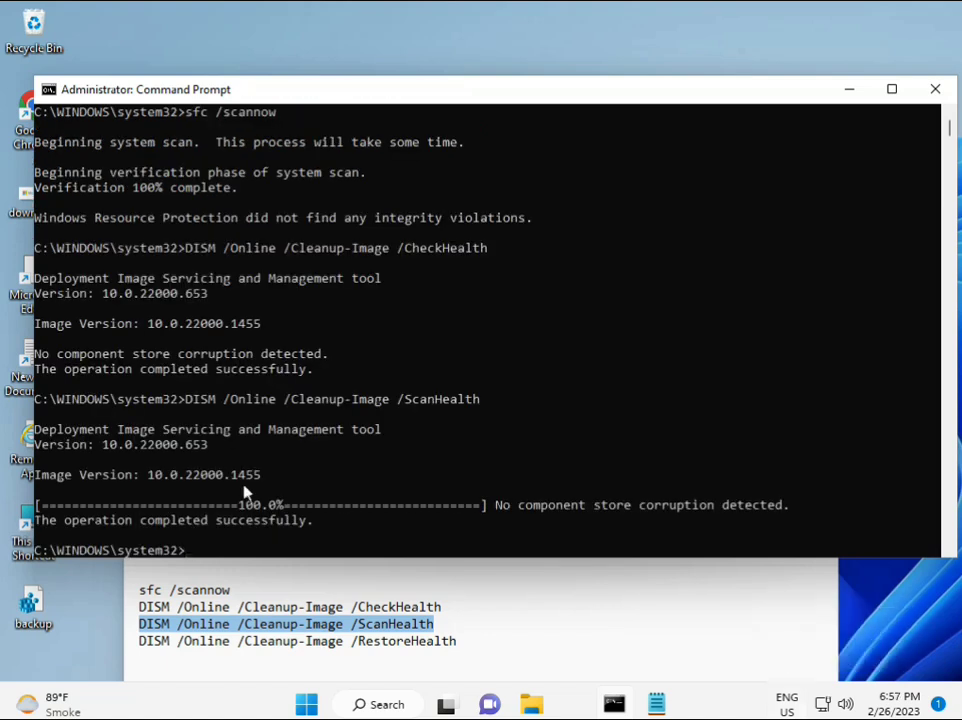
Step: Copy the DISM RestoreHealth command line from the Notepad notes
{"action": "left_click_drag", "start_coordinate": [210, 520], "coordinate": [313, 520]}
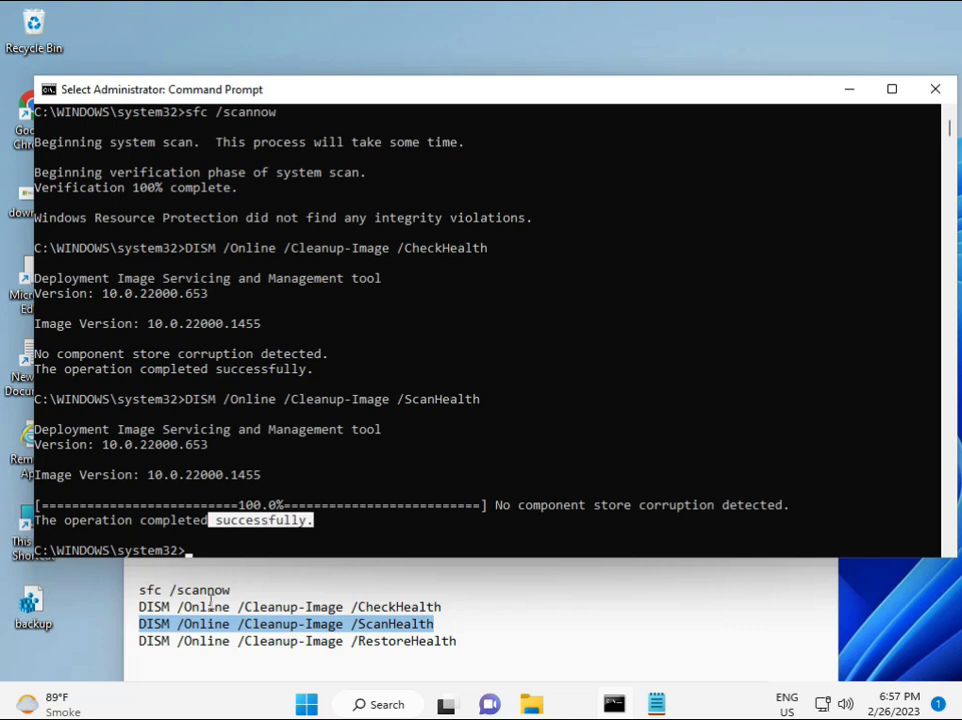
{"action": "triple_click", "coordinate": [225, 641]}
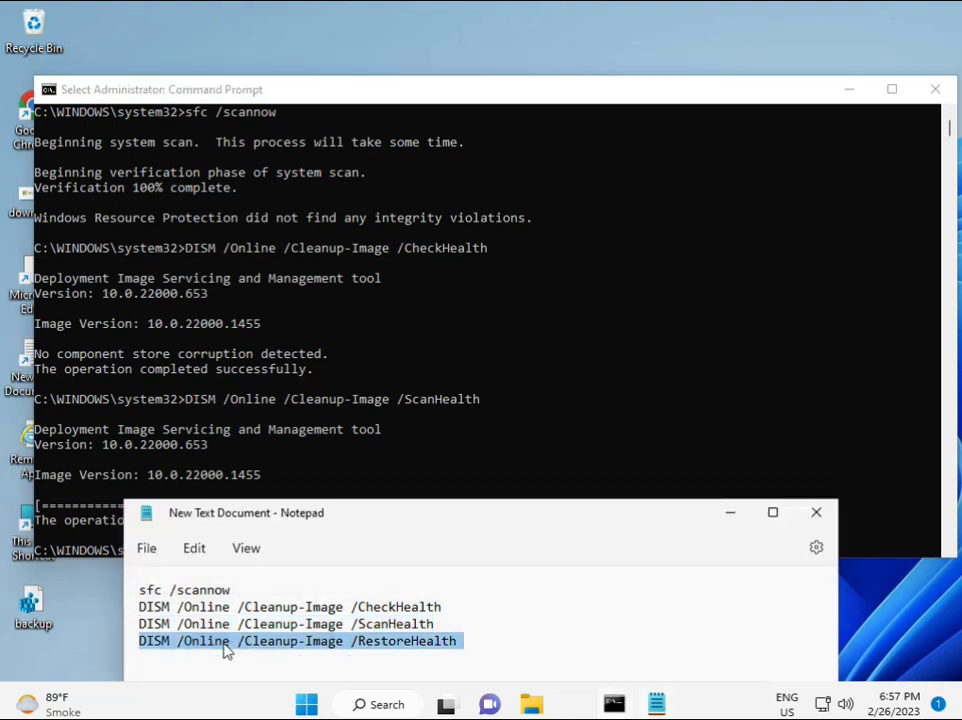
{"action": "right_click", "coordinate": [230, 649]}
{"action": "left_click", "coordinate": [285, 366]}
Step: Paste the RestoreHealth command at the Command Prompt and run it
{"action": "left_click", "coordinate": [265, 492]}
{"action": "right_click", "coordinate": [190, 557]}
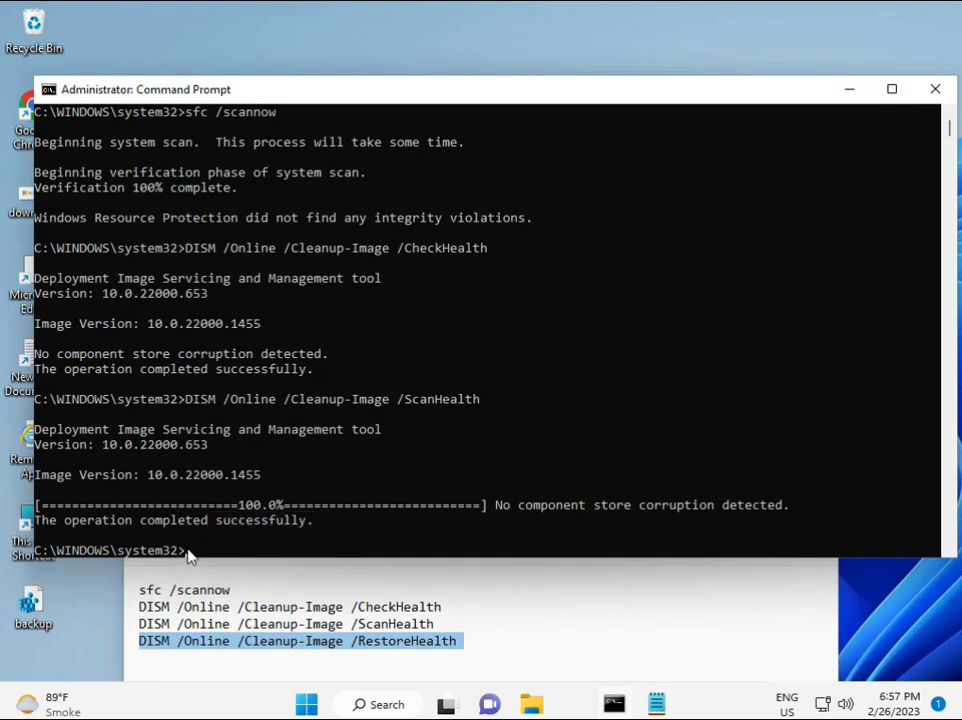
{"action": "left_click", "coordinate": [190, 557]}
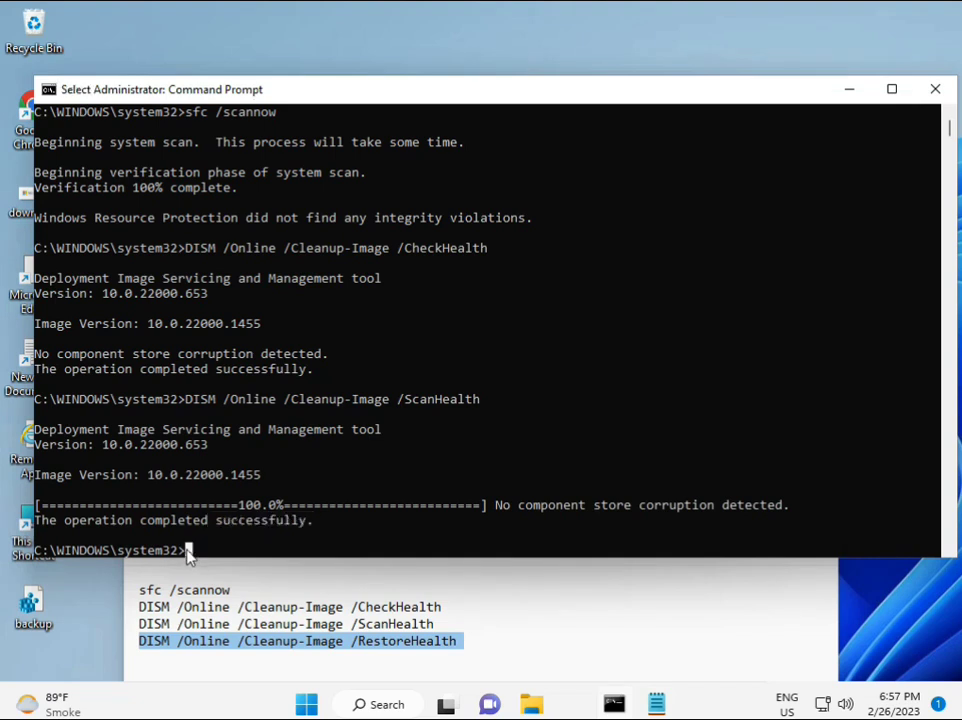
{"action": "right_click", "coordinate": [190, 557]}
{"action": "left_click", "coordinate": [190, 557]}
{"action": "right_click", "coordinate": [190, 557]}
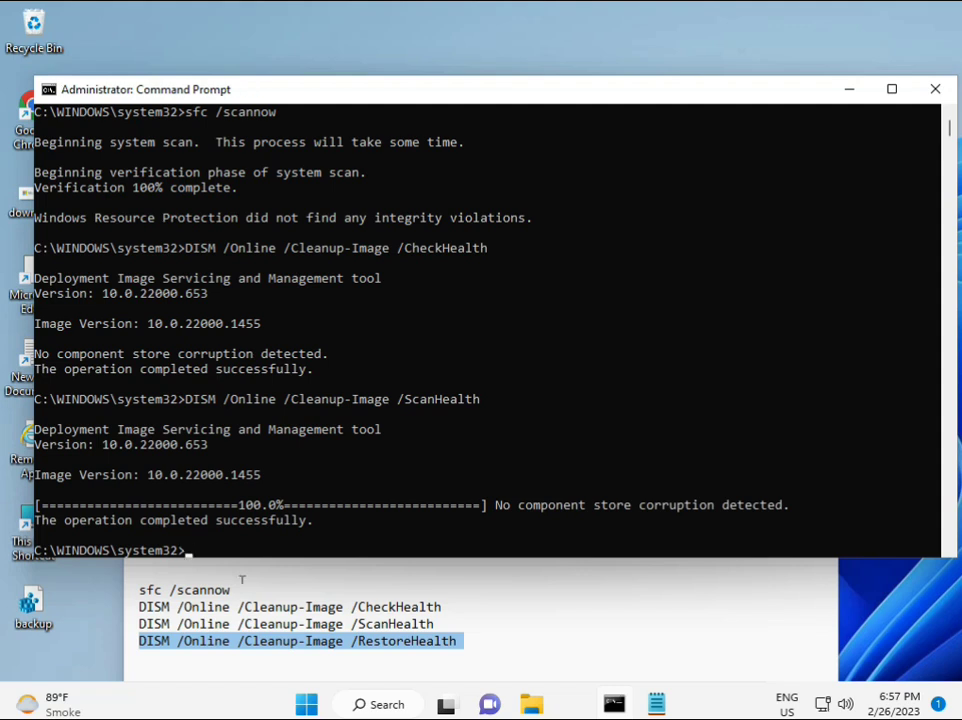
{"action": "right_click", "coordinate": [190, 557]}
{"action": "scroll", "coordinate": [587, 455], "scroll_direction": "down", "scroll_amount": 9}
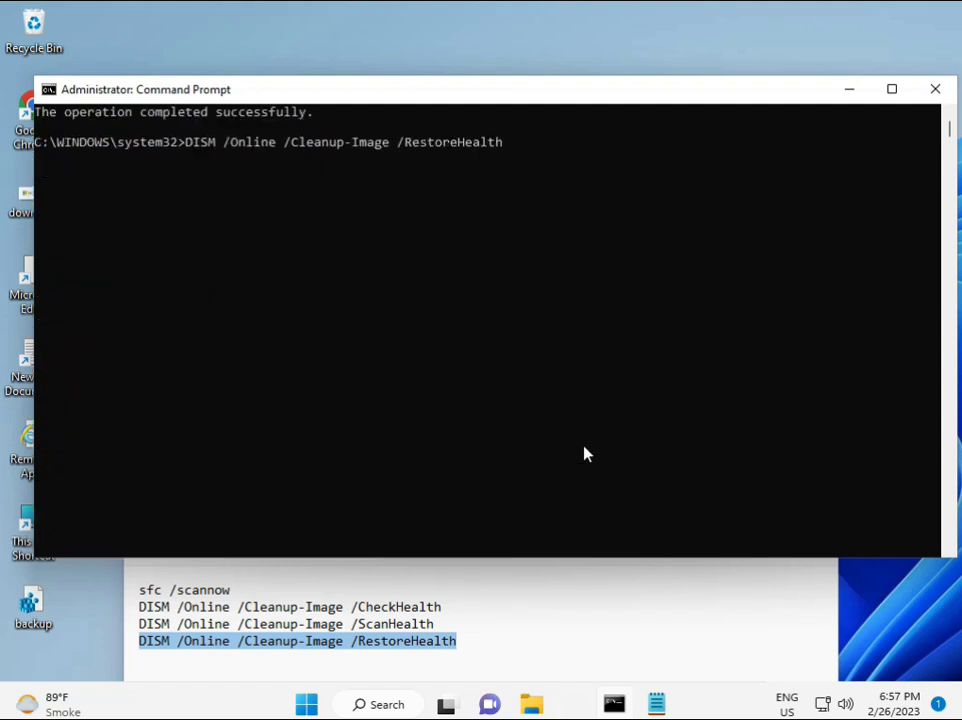
{"action": "scroll", "coordinate": [550, 447], "scroll_direction": "up", "scroll_amount": 2}
{"action": "scroll", "coordinate": [258, 464], "scroll_direction": "up", "scroll_amount": 5}
{"action": "scroll", "coordinate": [906, 211], "scroll_direction": "up", "scroll_amount": 2}
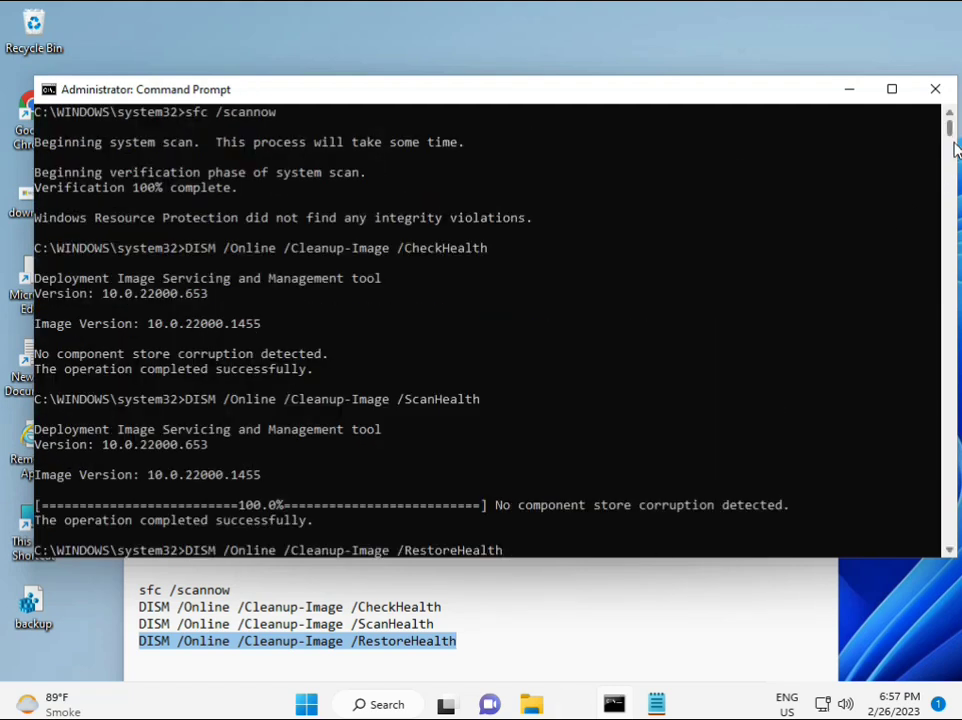
{"action": "scroll", "coordinate": [952, 140], "scroll_direction": "down", "scroll_amount": 10}
{"action": "scroll", "coordinate": [952, 140], "scroll_direction": "up", "scroll_amount": 10}
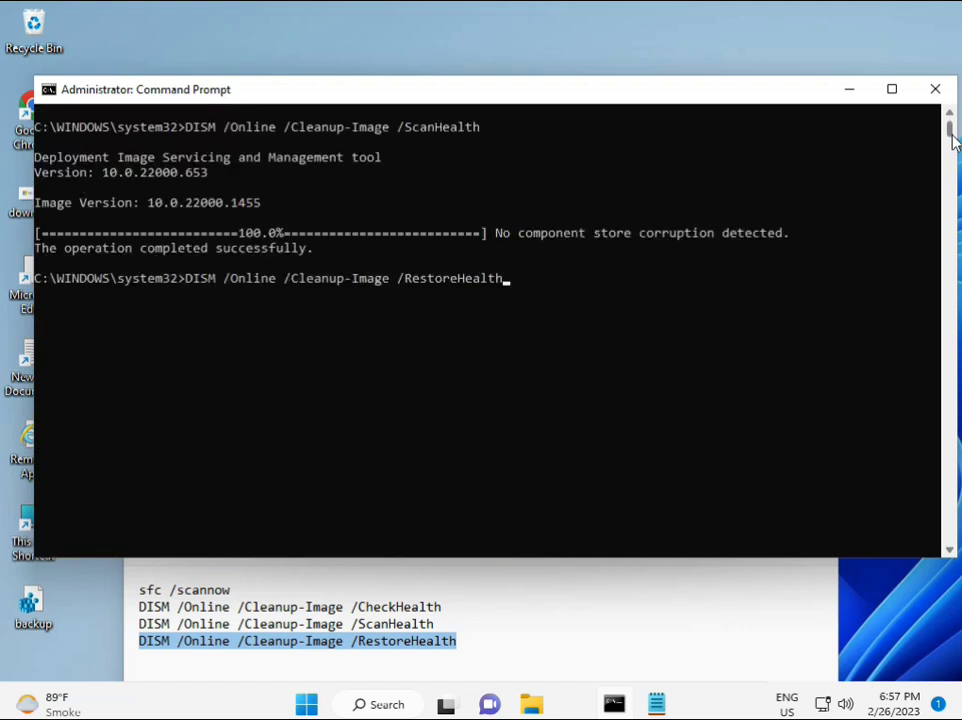
{"action": "left_click", "coordinate": [188, 279]}
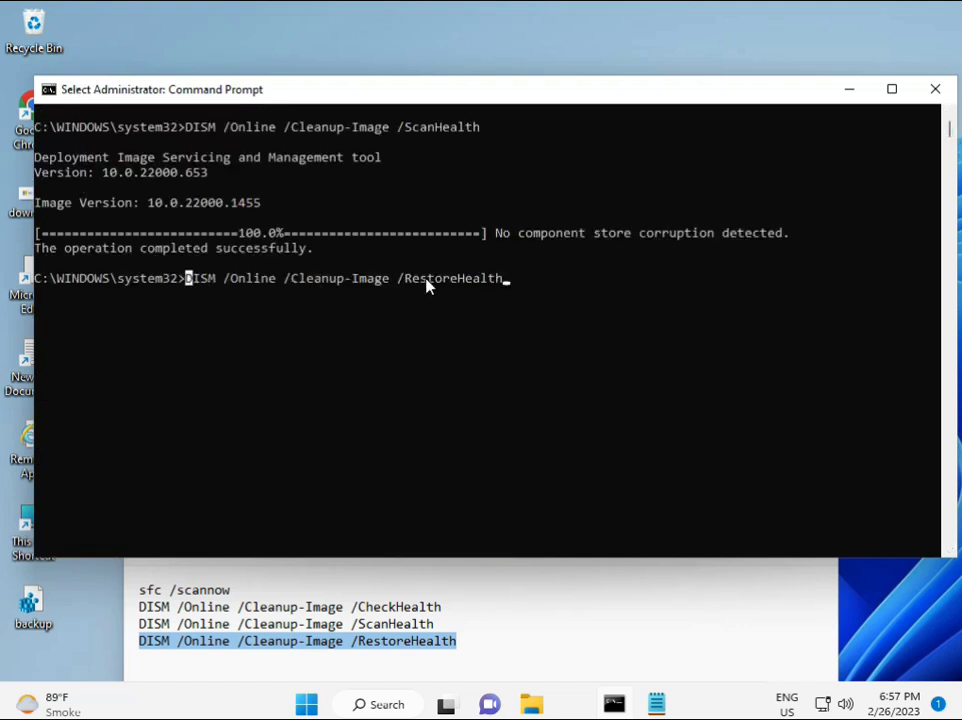
{"action": "key", "text": "Escape"}
{"action": "key", "text": "Return"}
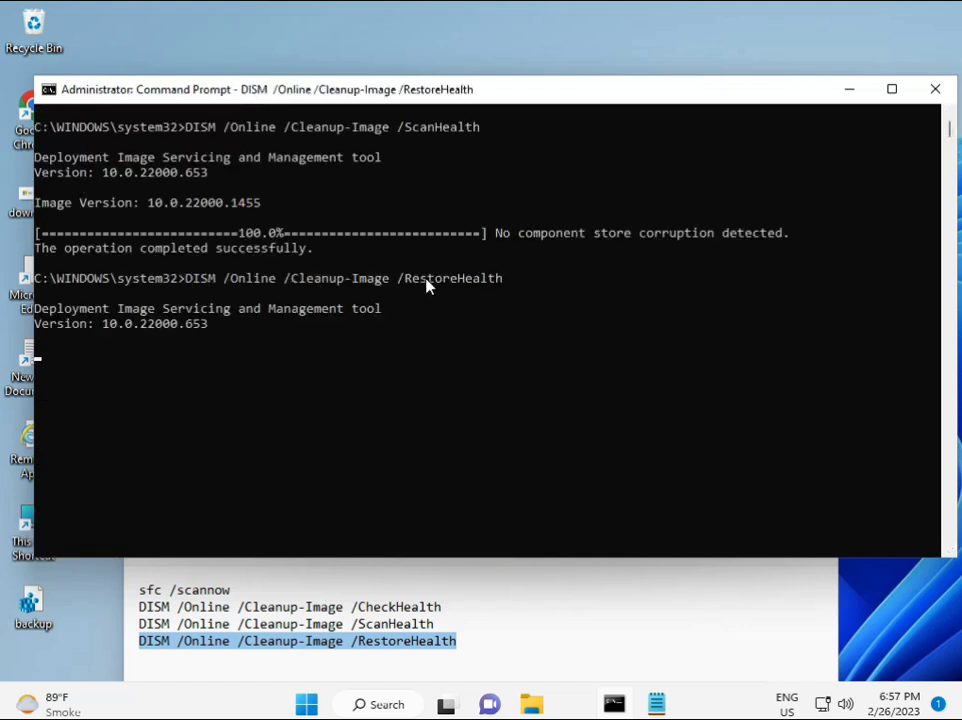